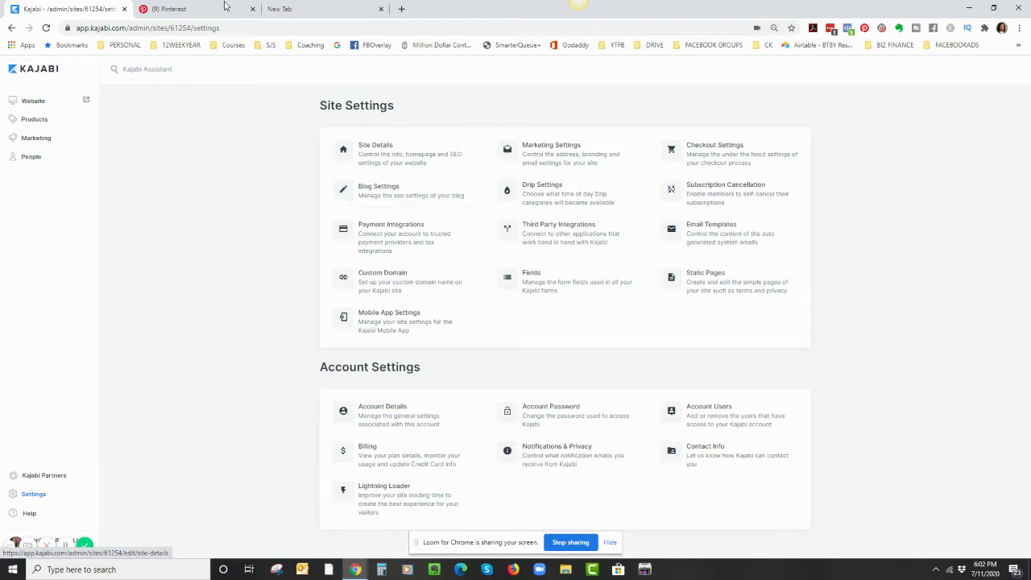
Open Pinterest's Claim settings through the account menu's Settings page
left_click(186, 10)
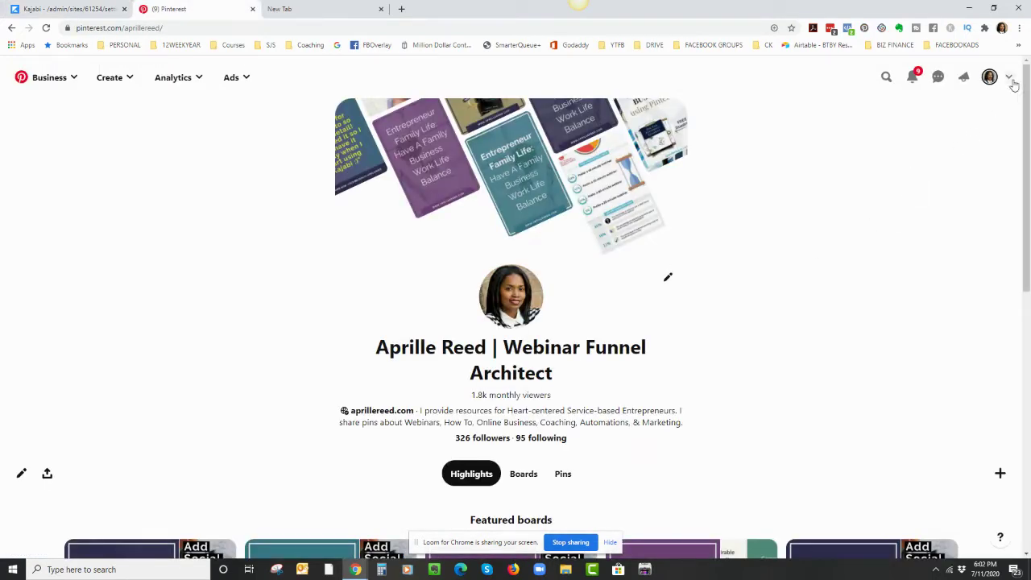
left_click(1009, 78)
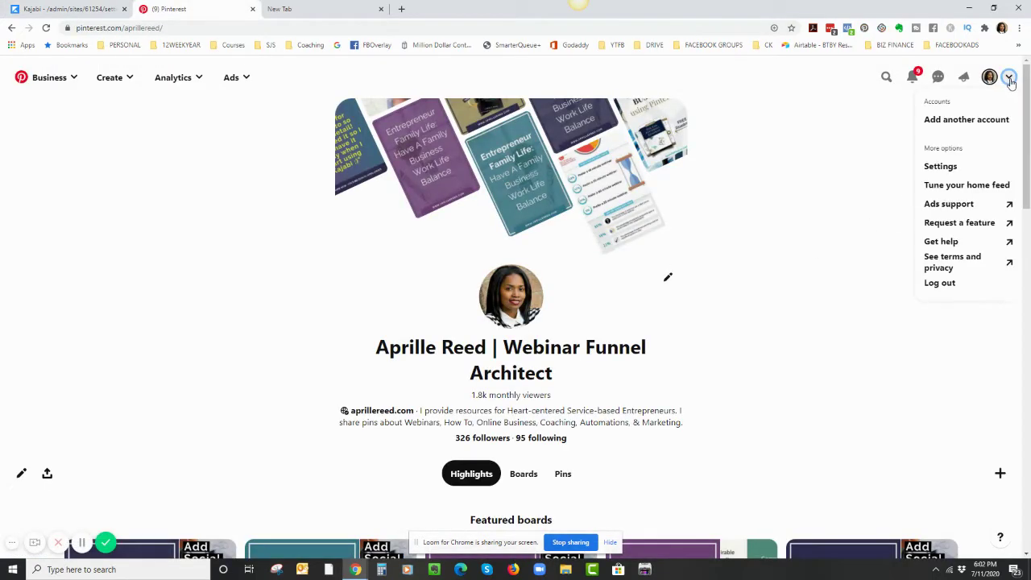
left_click(935, 169)
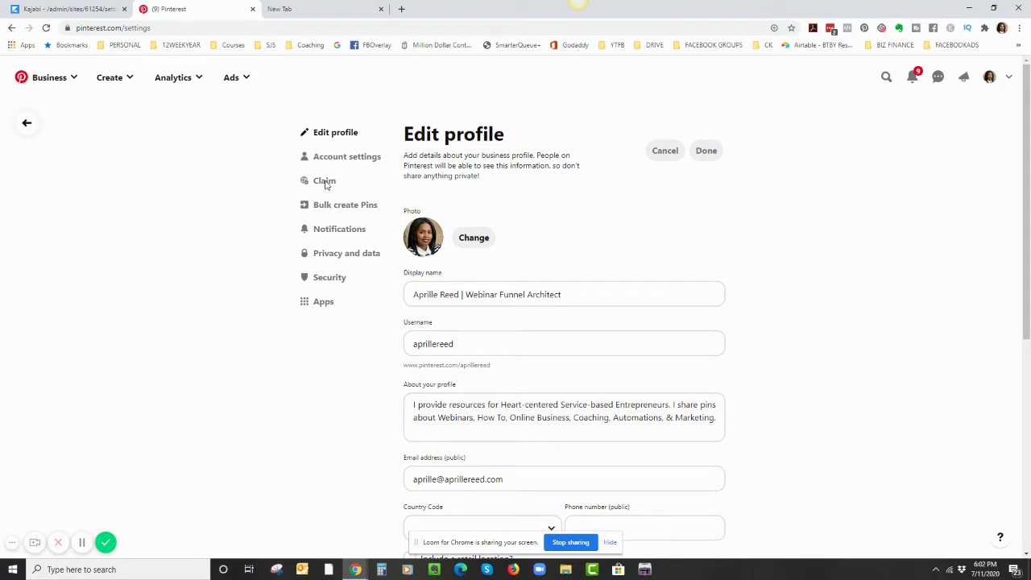
left_click(326, 182)
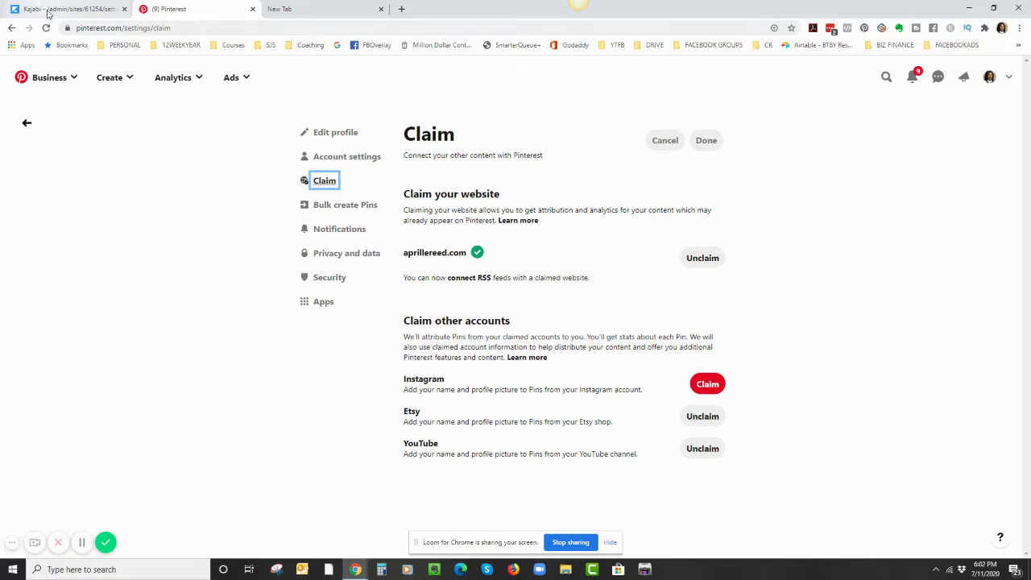
Review Kajabi's Custom Domain, then copy the mykajabi.com subdomain from Site Details
left_click(49, 10)
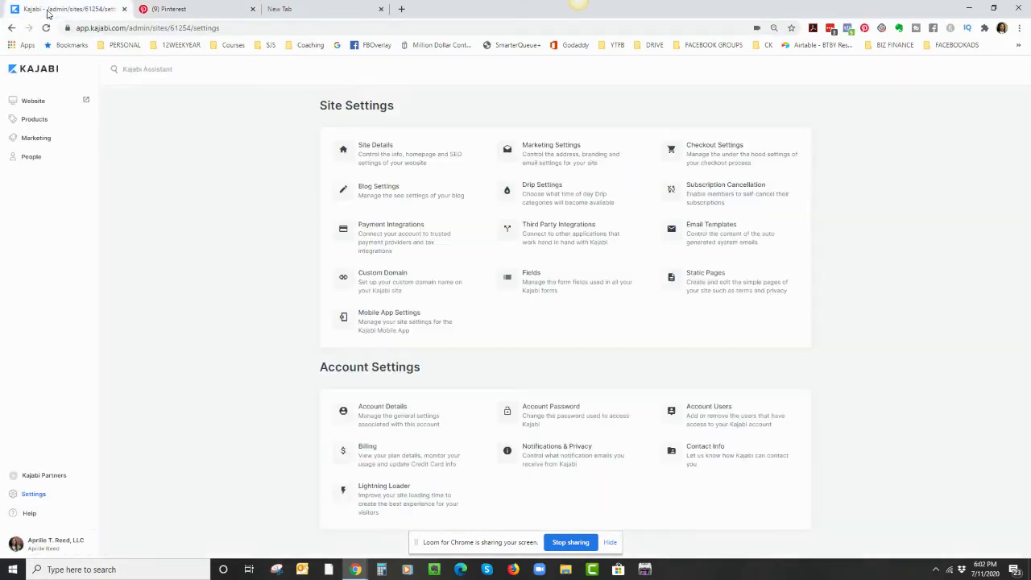
left_click(379, 278)
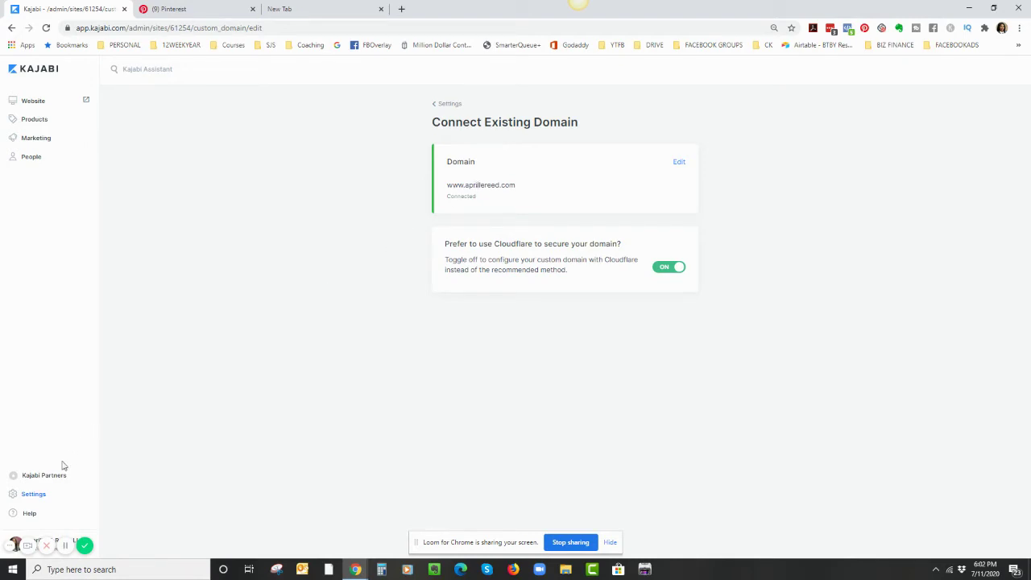
left_click(31, 497)
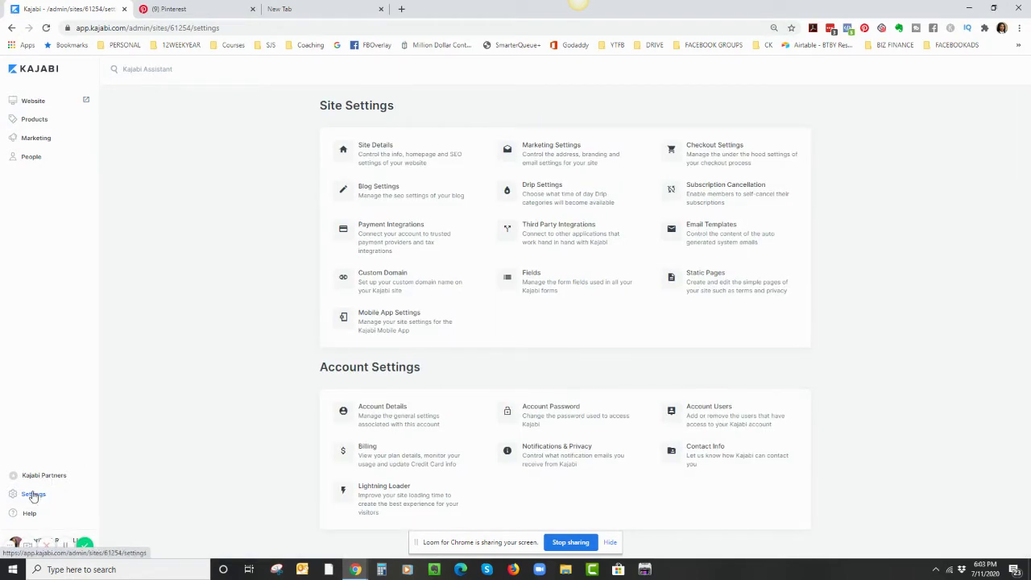
left_click(383, 150)
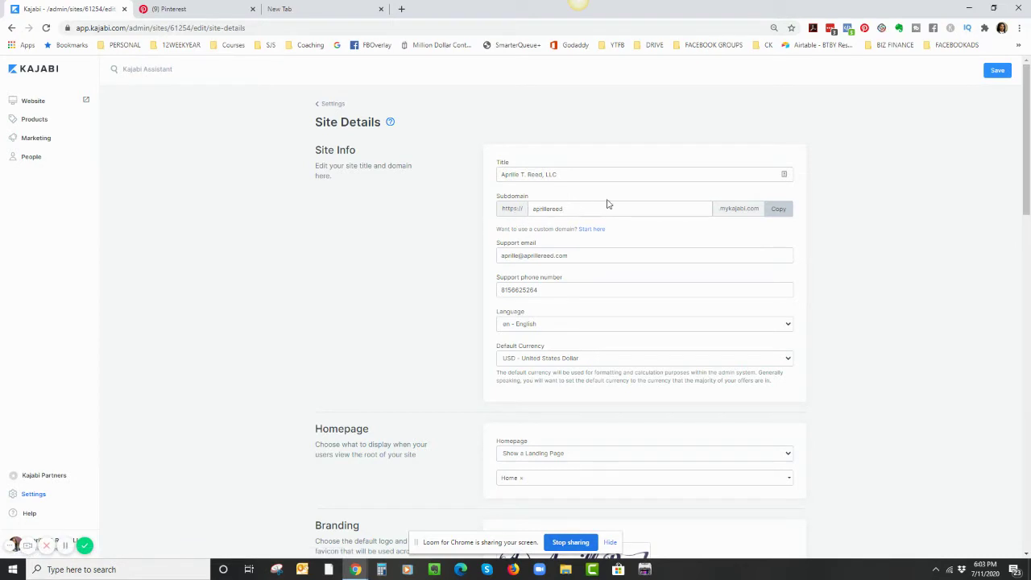
left_click(779, 210)
Unclaim the claimed website in Pinterest, confirm it, and return to Kajabi
left_click(191, 14)
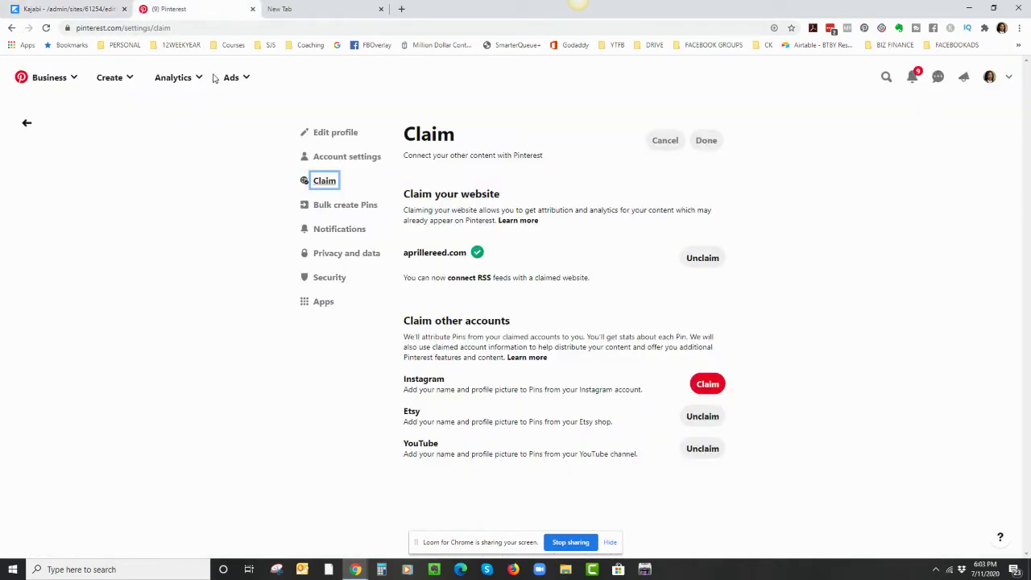
left_click(704, 259)
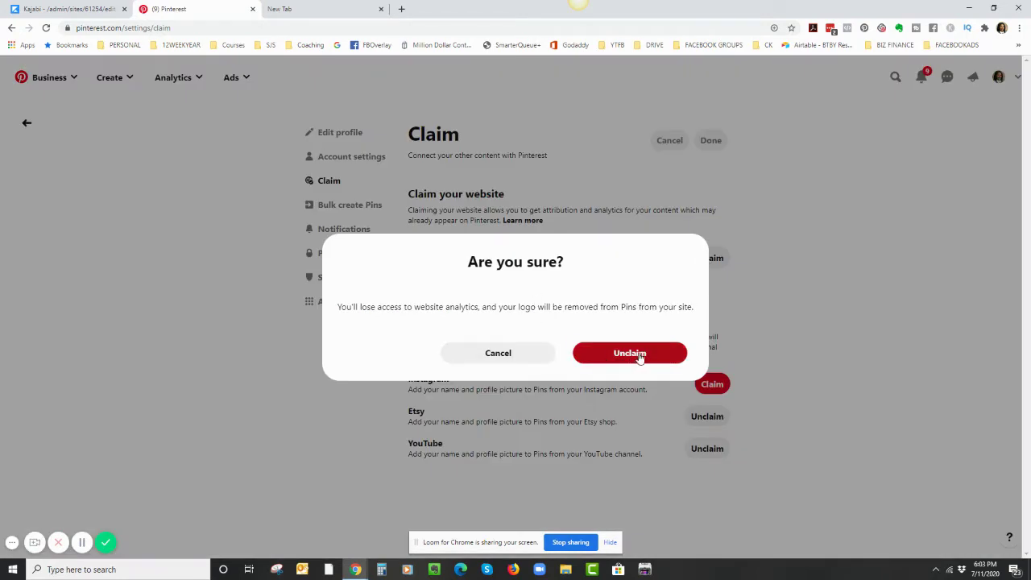
left_click(639, 357)
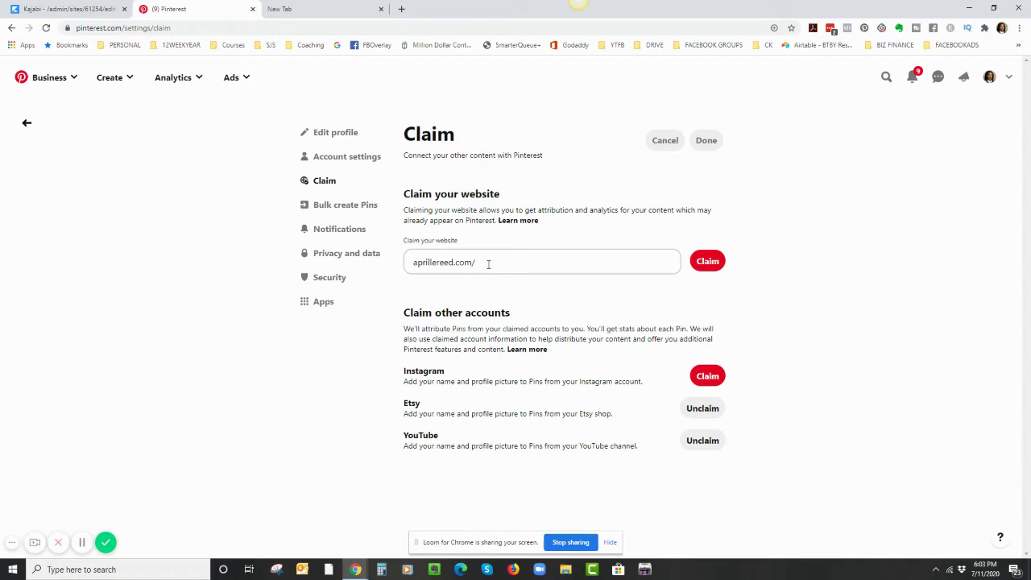
left_click(83, 13)
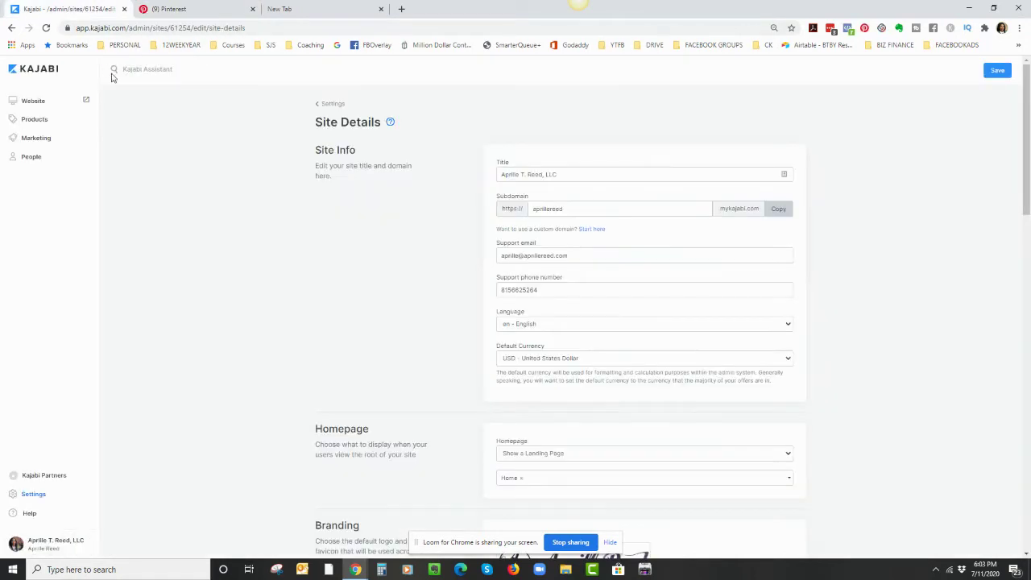
Open Kajabi's Custom Domain settings and select the connected domain name
left_click(29, 495)
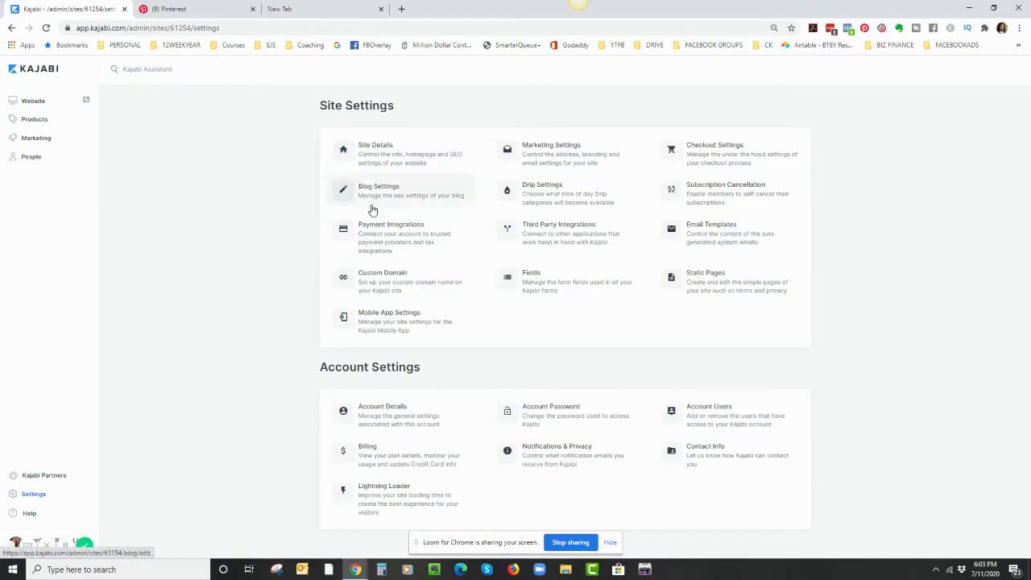
left_click(373, 278)
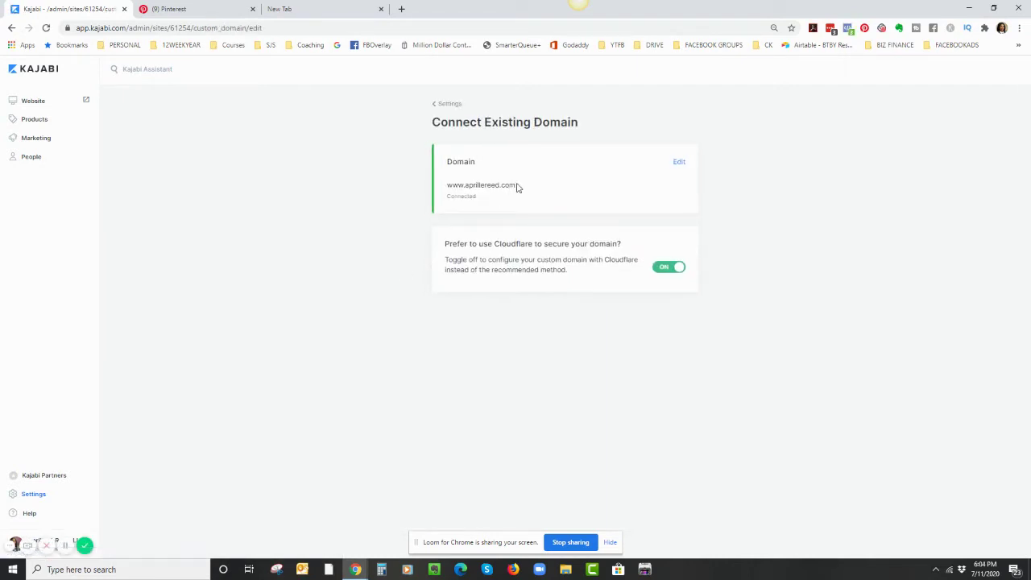
left_click_drag(514, 184, 448, 188)
left_click(150, 9)
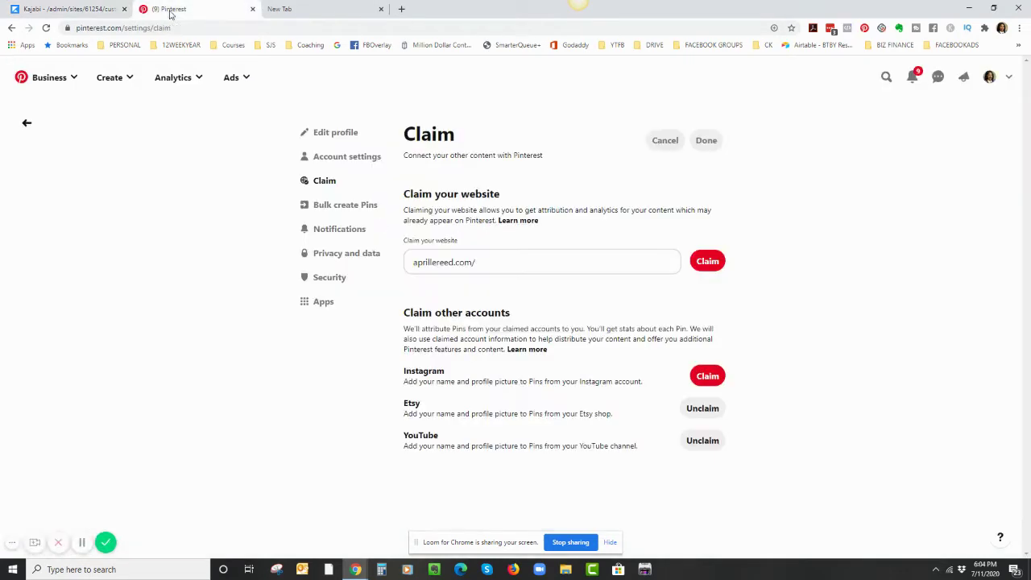
triple_click(466, 264)
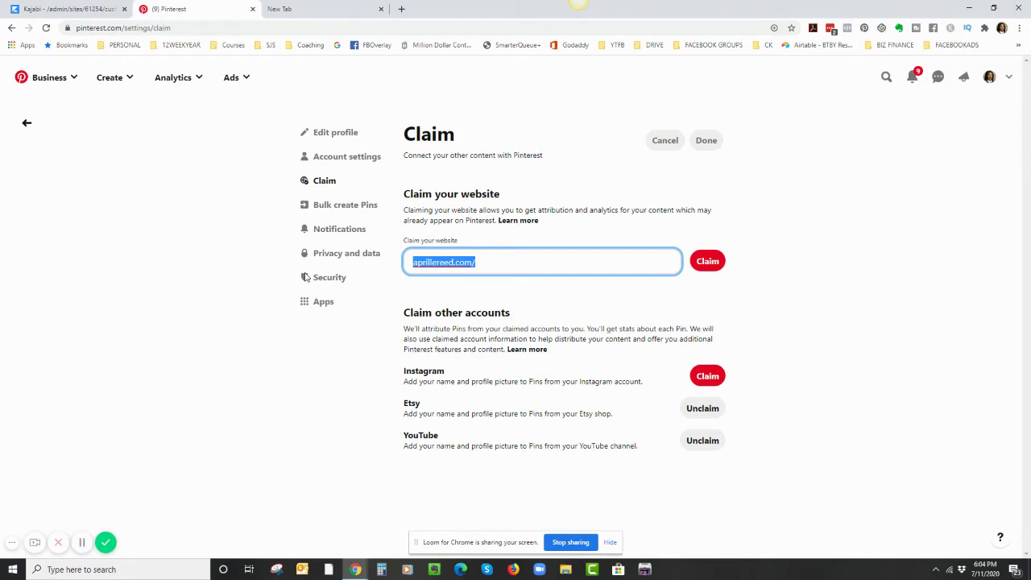
key("ctrl+v")
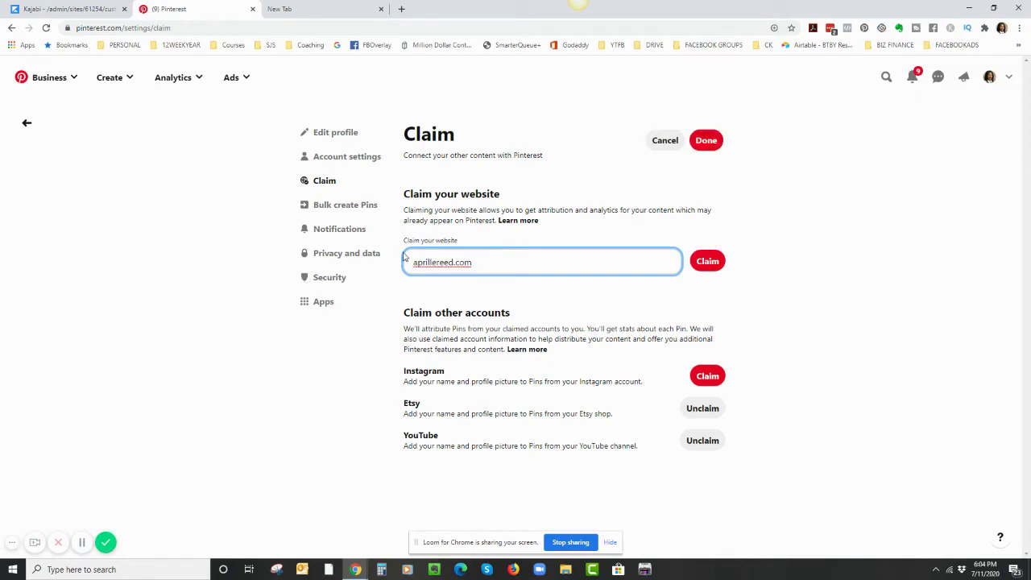
left_click_drag(472, 263, 378, 264)
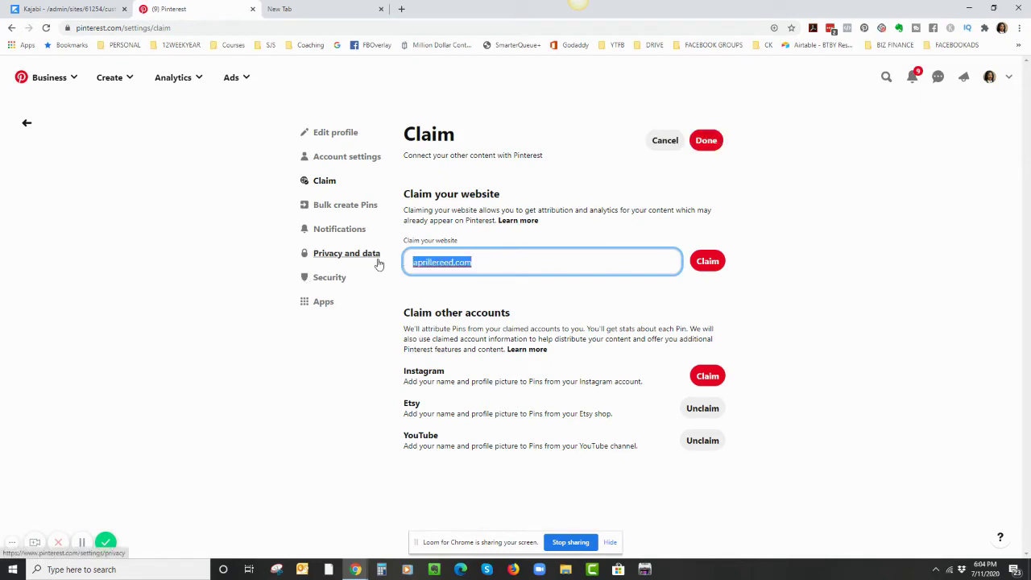
key("Right")
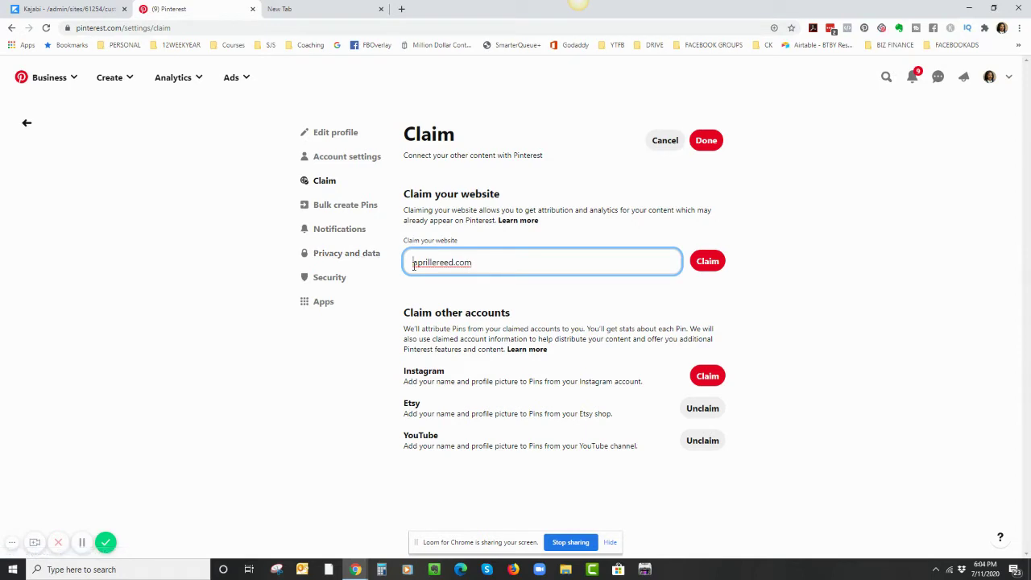
left_click(414, 264)
type("www.")
key("ctrl+z")
Replace the address with the bare domain aprillereed.com and claim it
left_click_drag(474, 263, 388, 268)
type("https")
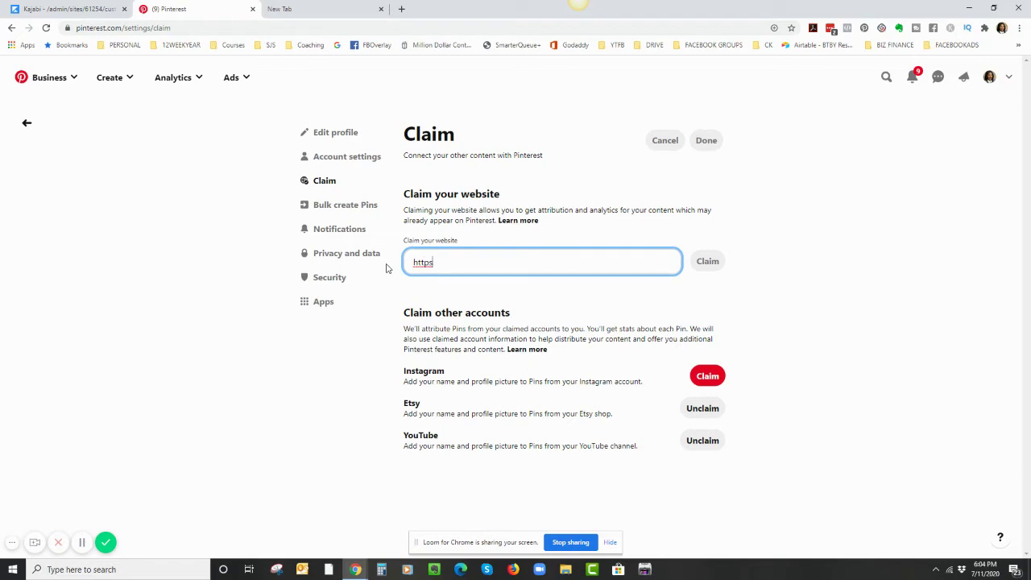
key("BackSpace")
key("BackSpace")
key("BackSpace")
key("BackSpace")
key("BackSpace")
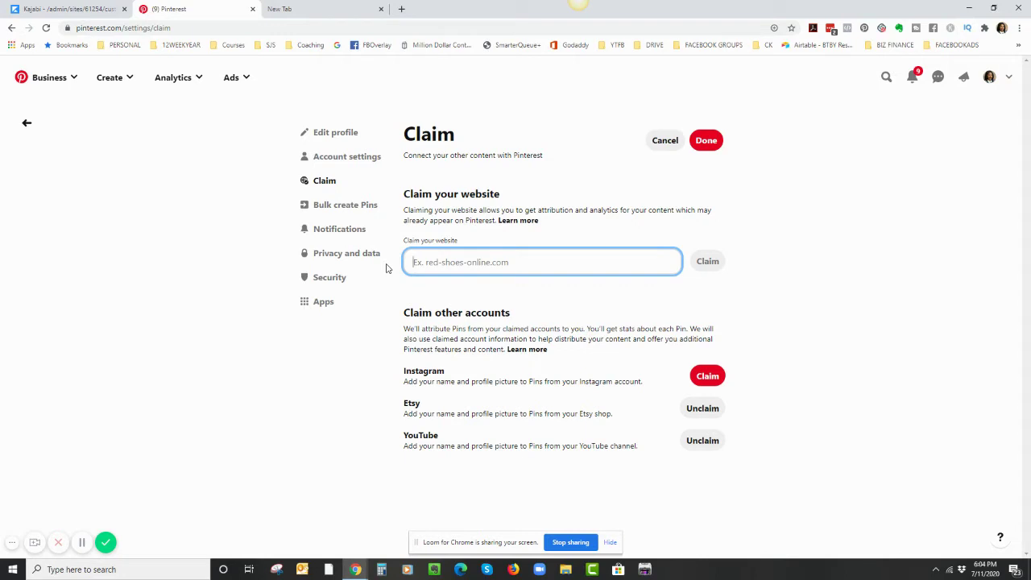
type("ap")
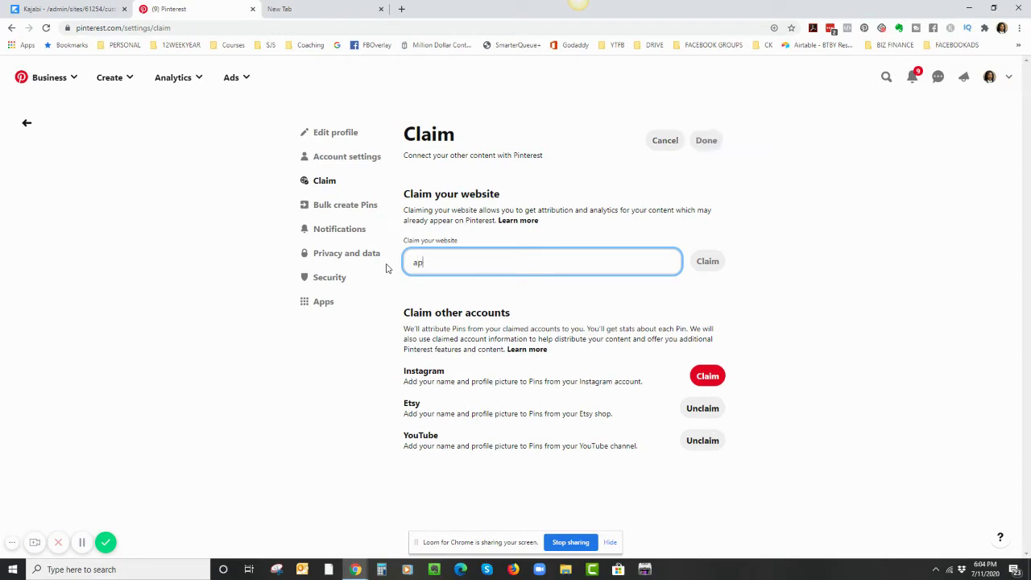
type("rillereed.com")
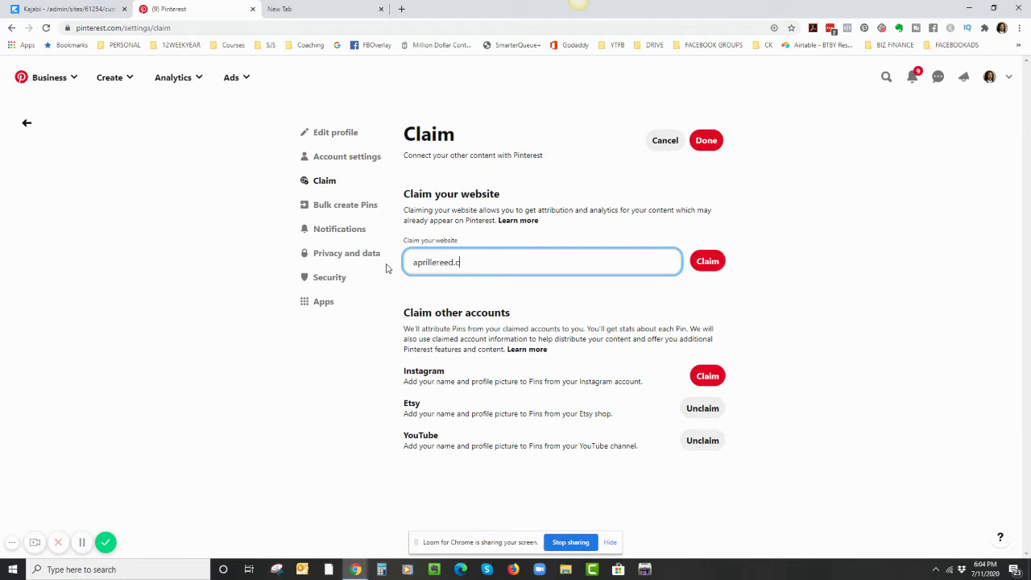
left_click(709, 262)
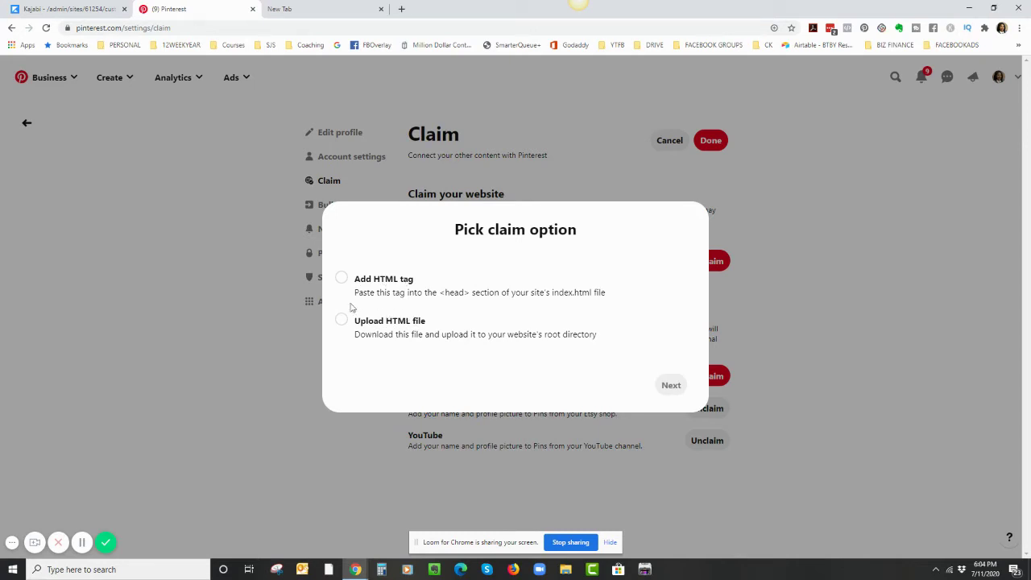
Choose HTML tag verification and select the p:domain_verify meta tag
left_click(342, 278)
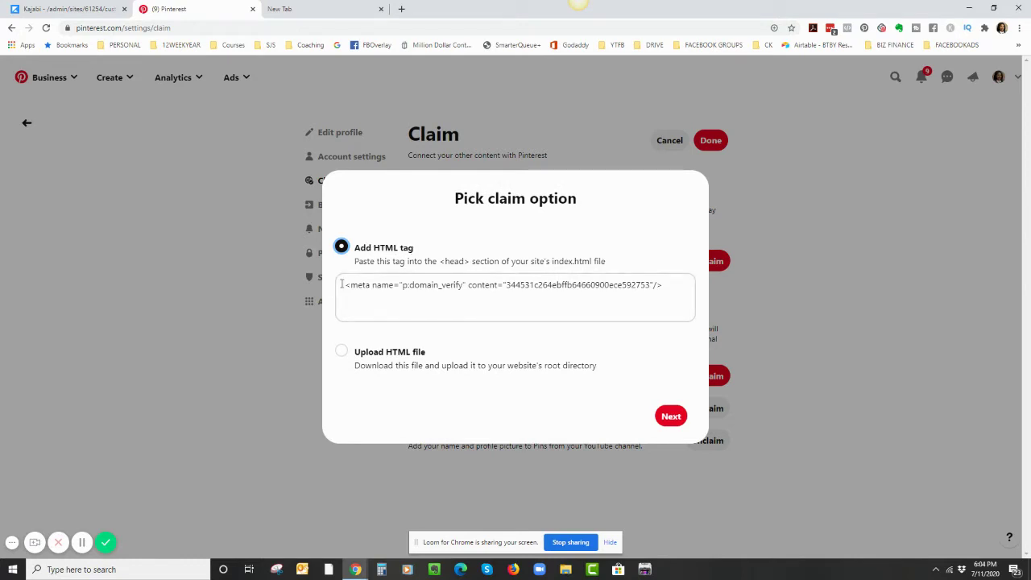
left_click_drag(342, 285, 667, 281)
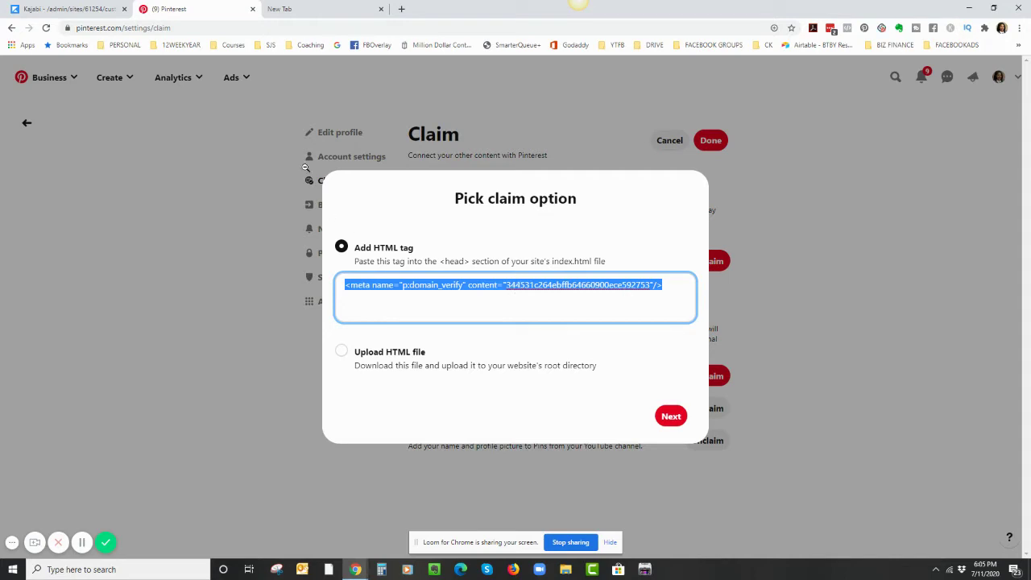
Paste the p:domain_verify meta tag into Kajabi's Header Page Scripts and save Site Details
left_click(69, 10)
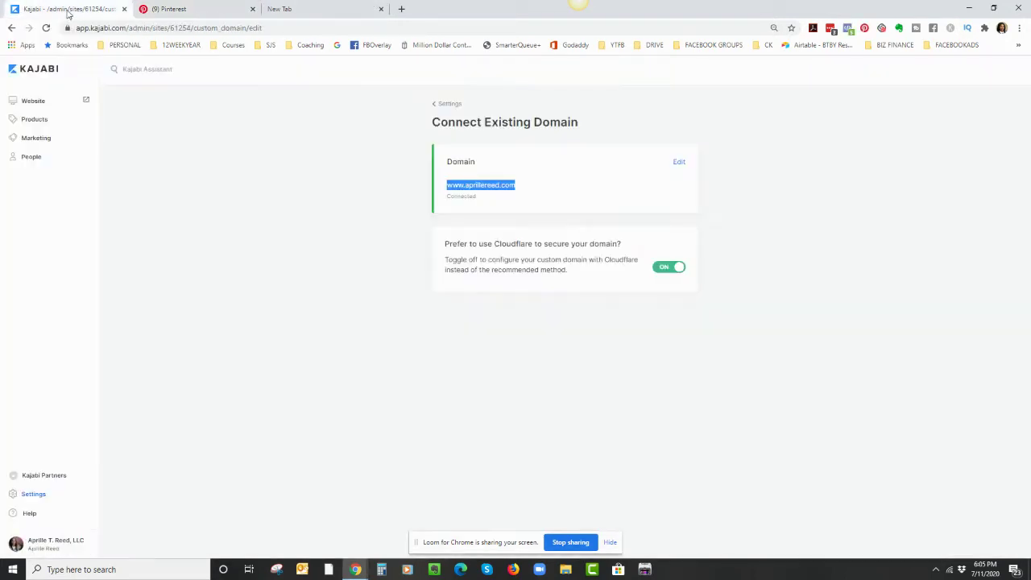
left_click(30, 497)
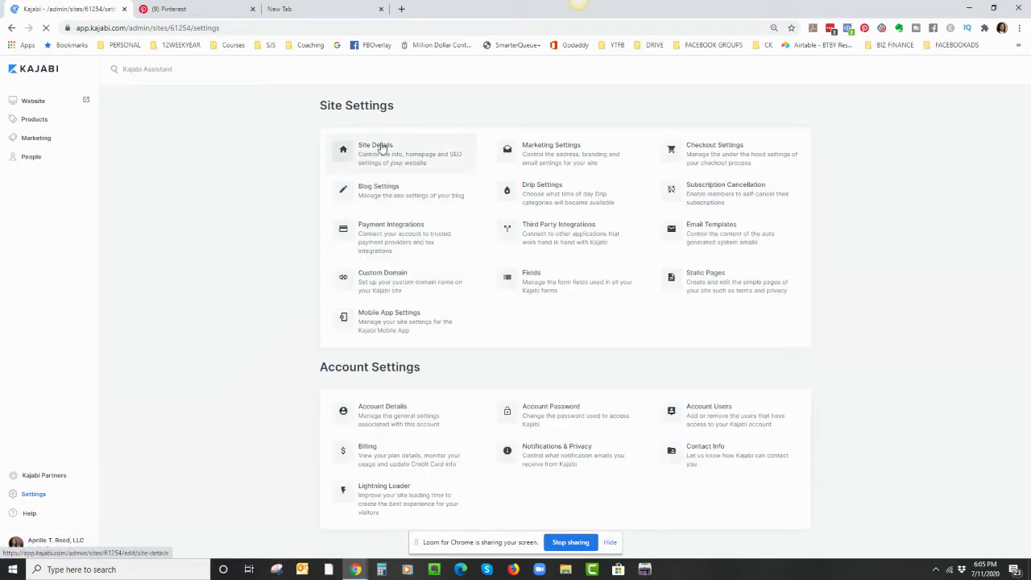
left_click(377, 146)
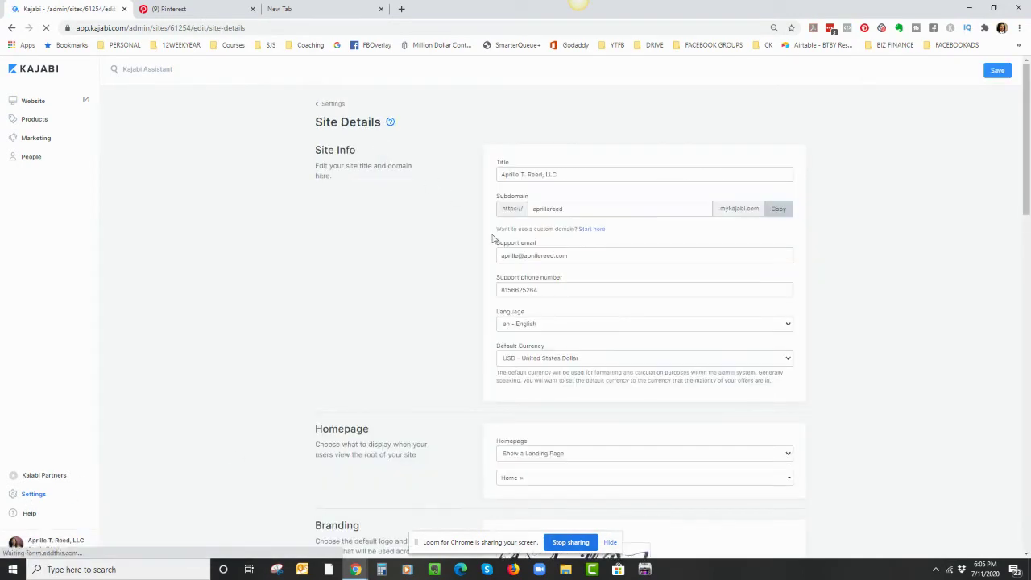
scroll(591, 240, "down", 2)
scroll(590, 240, "down", 9)
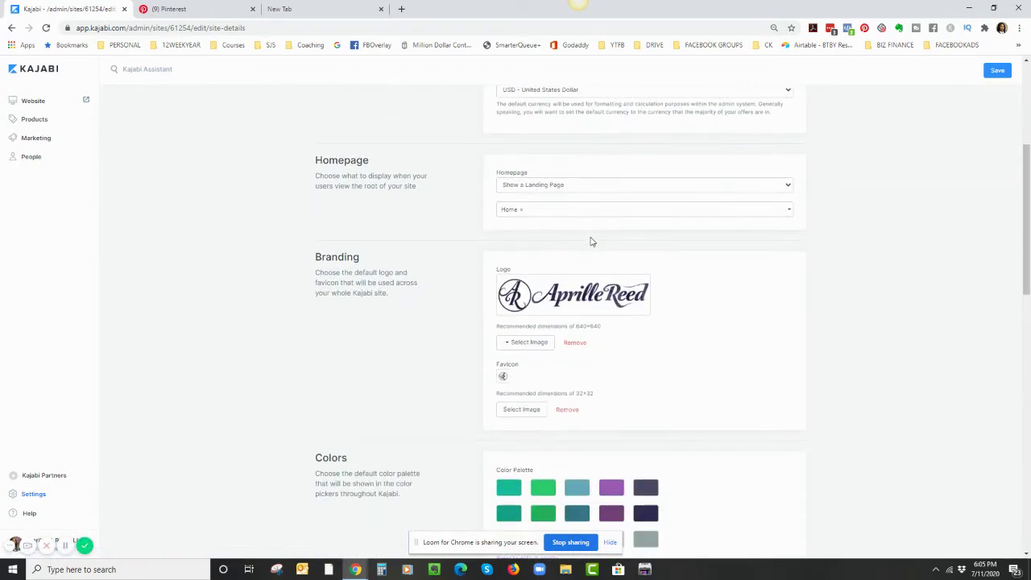
scroll(590, 240, "down", 1)
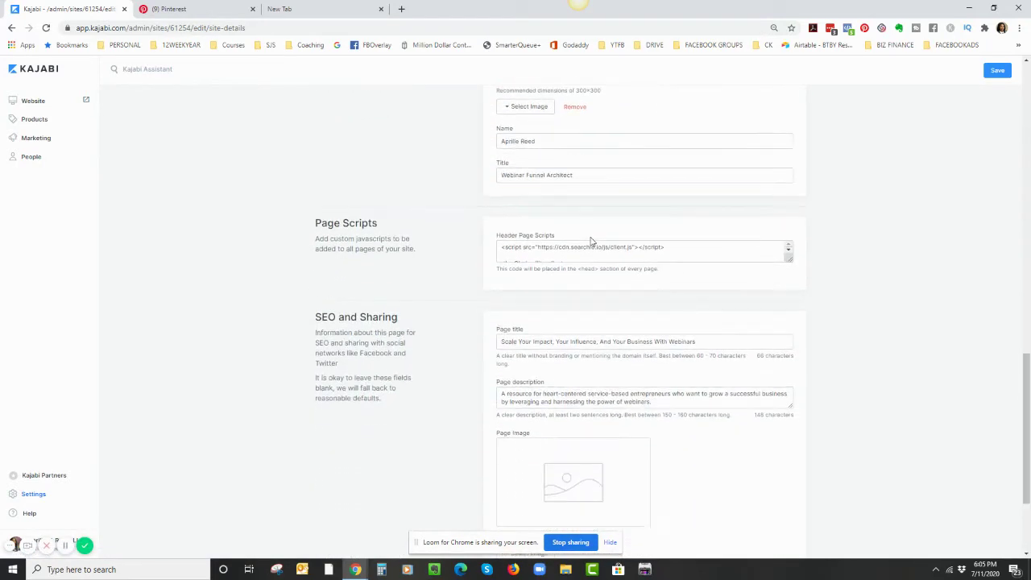
left_click_drag(792, 258, 791, 475)
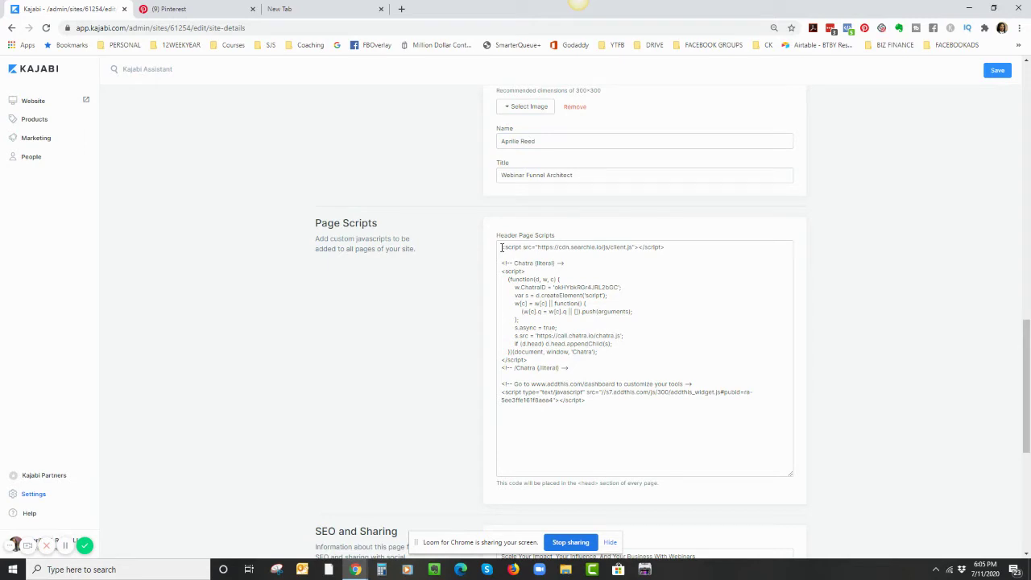
left_click(597, 402)
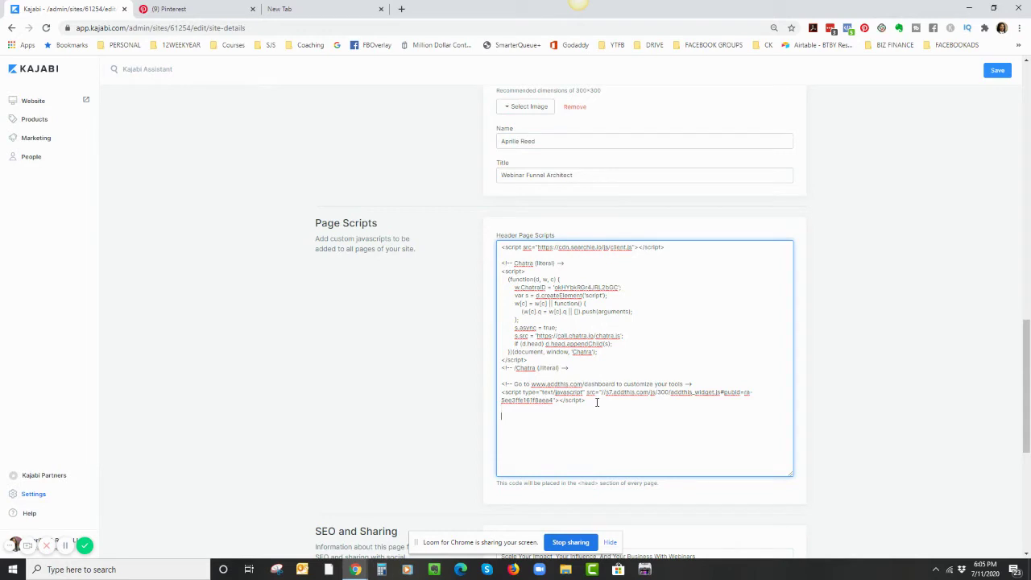
type("<meta name=\"p:domain_verify\" content=\"344531c264ebffb84690900ece592753\"/>")
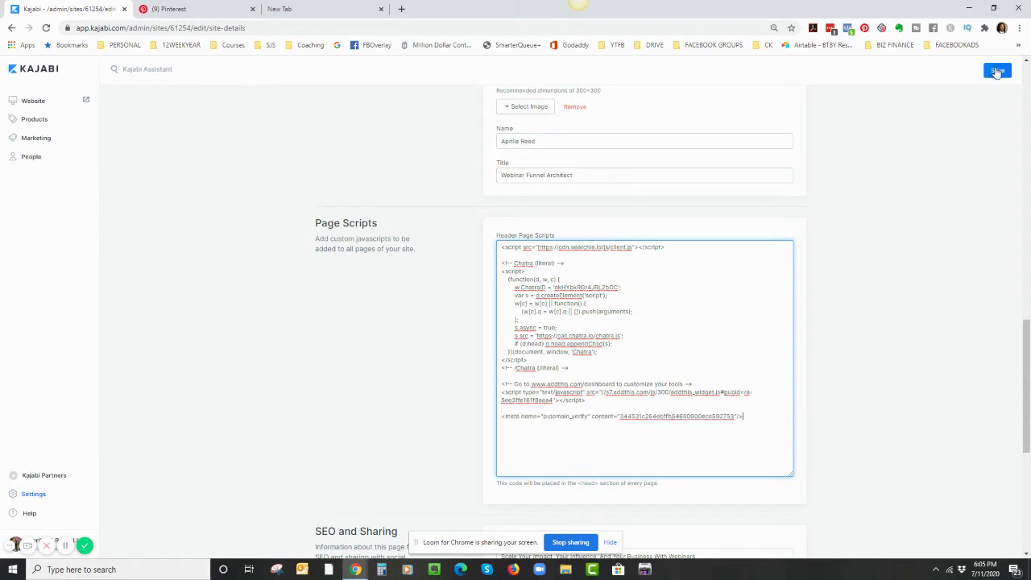
left_click(998, 72)
left_click(993, 72)
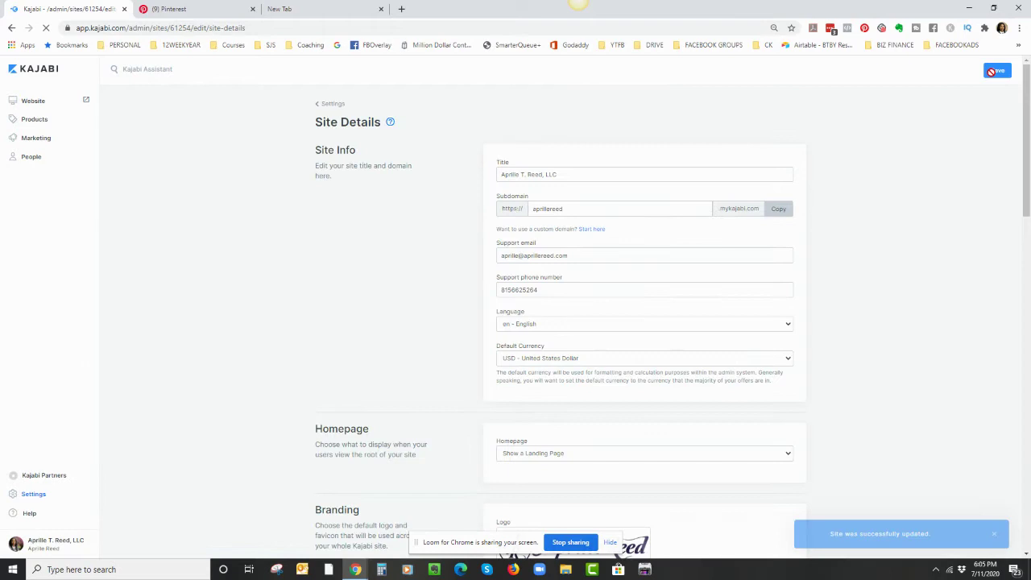
Continue with the HTML tag claim option and submit the website for review
left_click(173, 9)
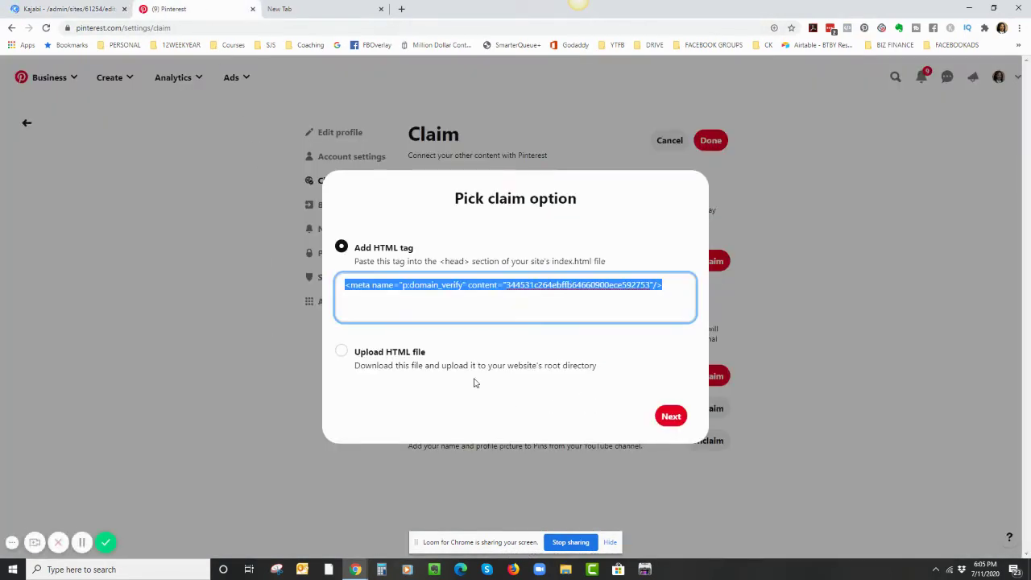
left_click(672, 418)
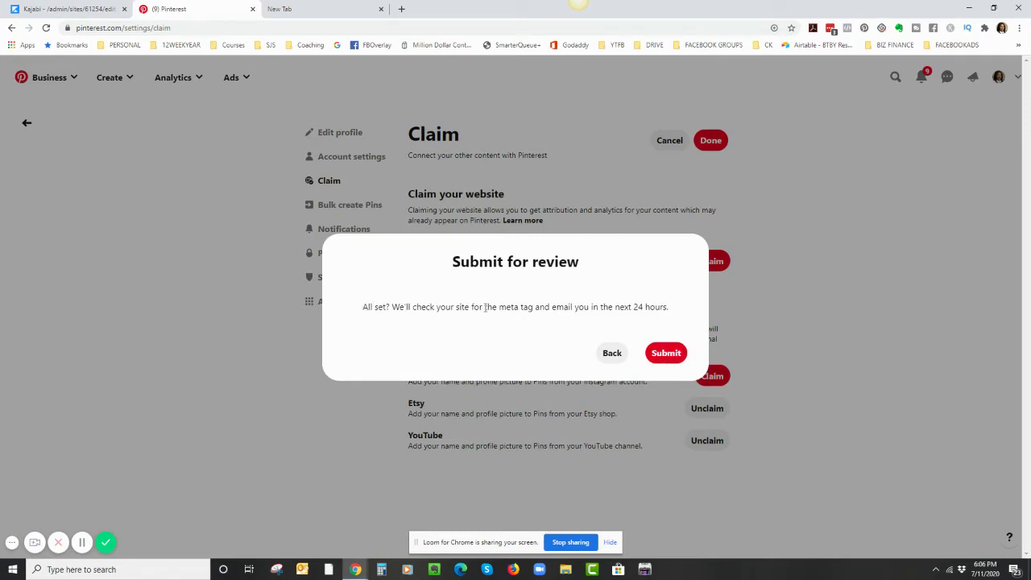
left_click(665, 353)
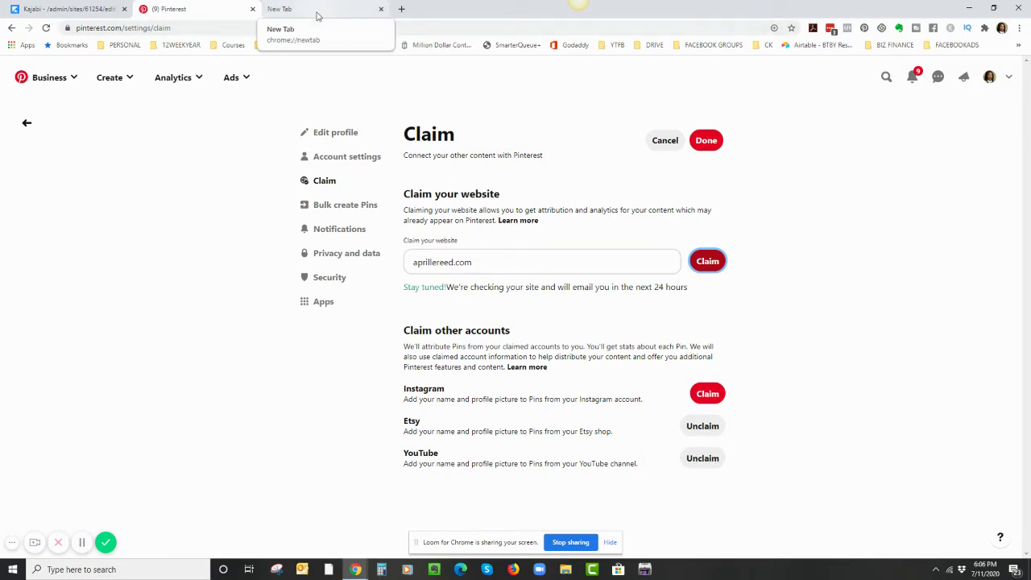
Find Pinterest's Rich Pins developer docs and open the Article Pins page
left_click(319, 14)
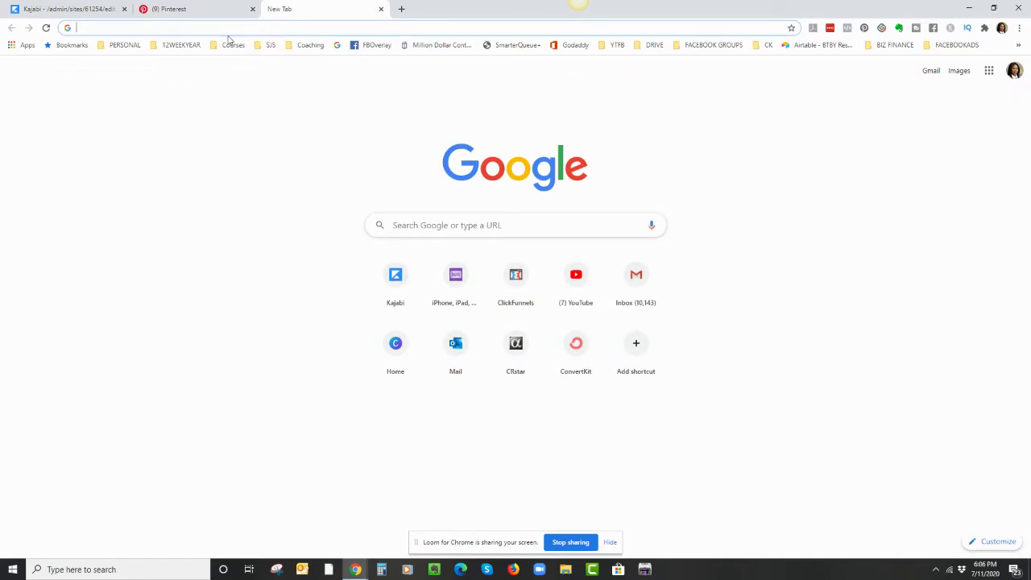
type("pin")
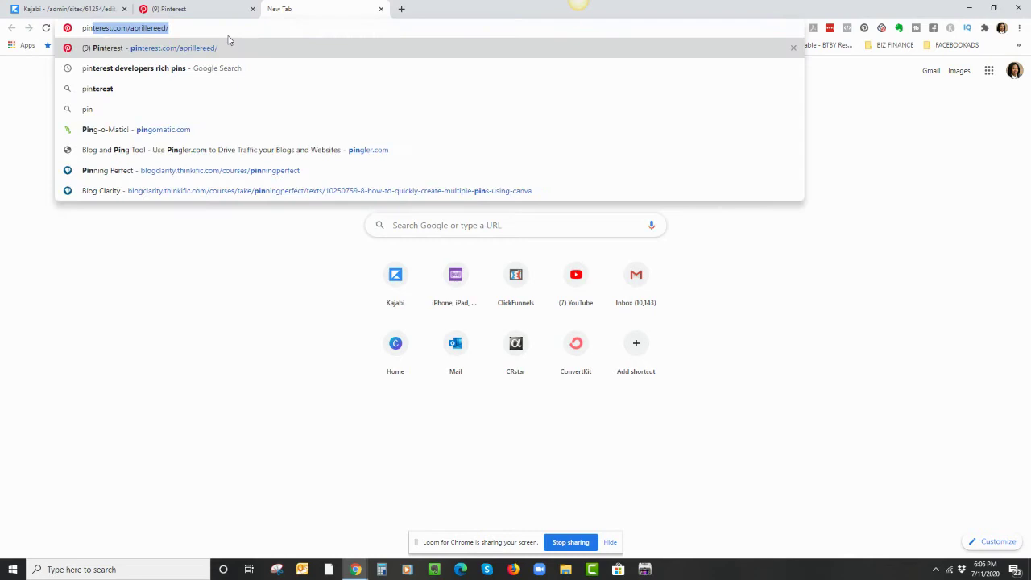
type("terest.com/docs/rich-pins/overview/?")
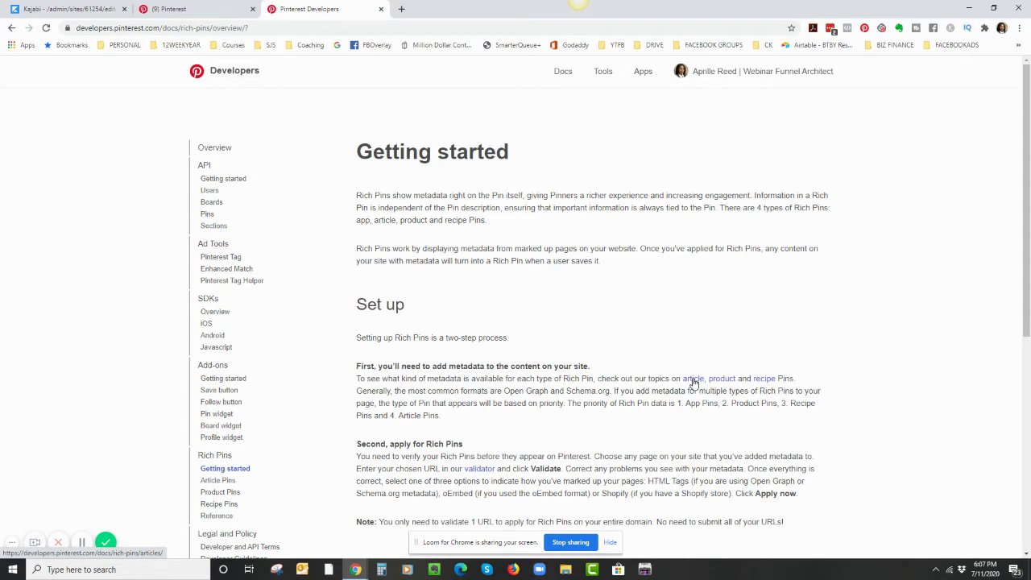
left_click(693, 382)
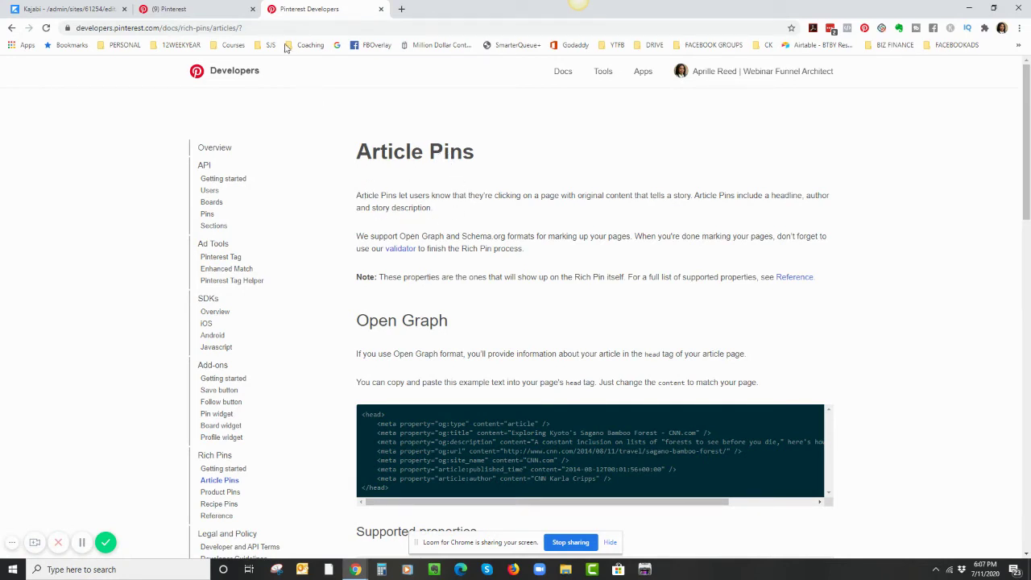
left_click_drag(243, 27, 75, 29)
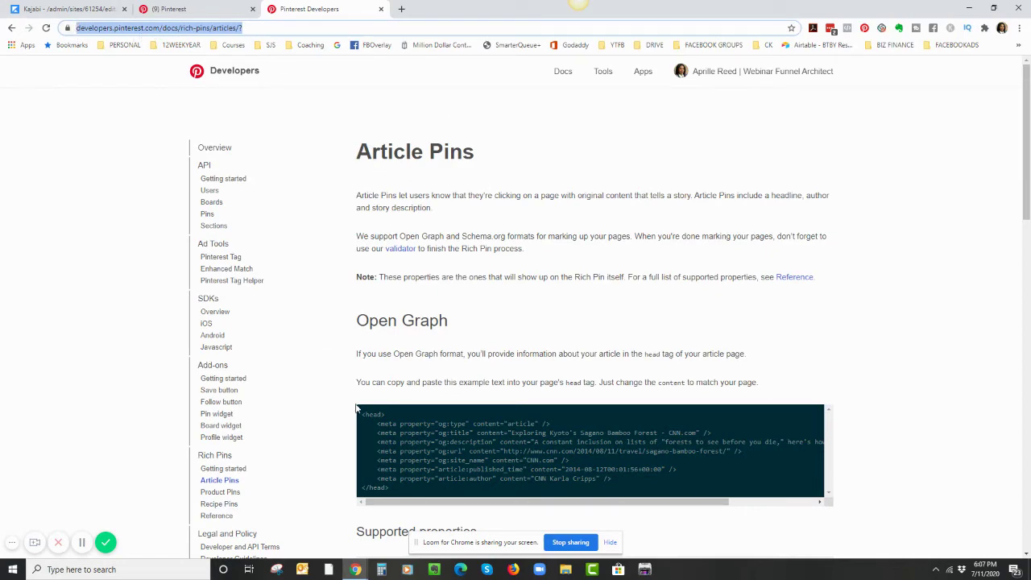
scroll(423, 262, "down", 3)
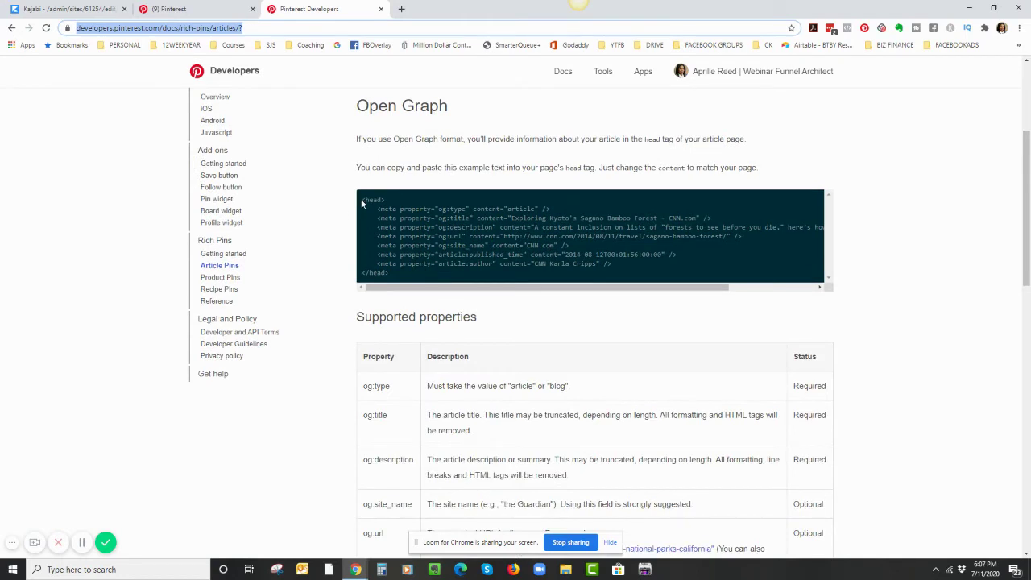
left_click_drag(363, 201, 394, 276)
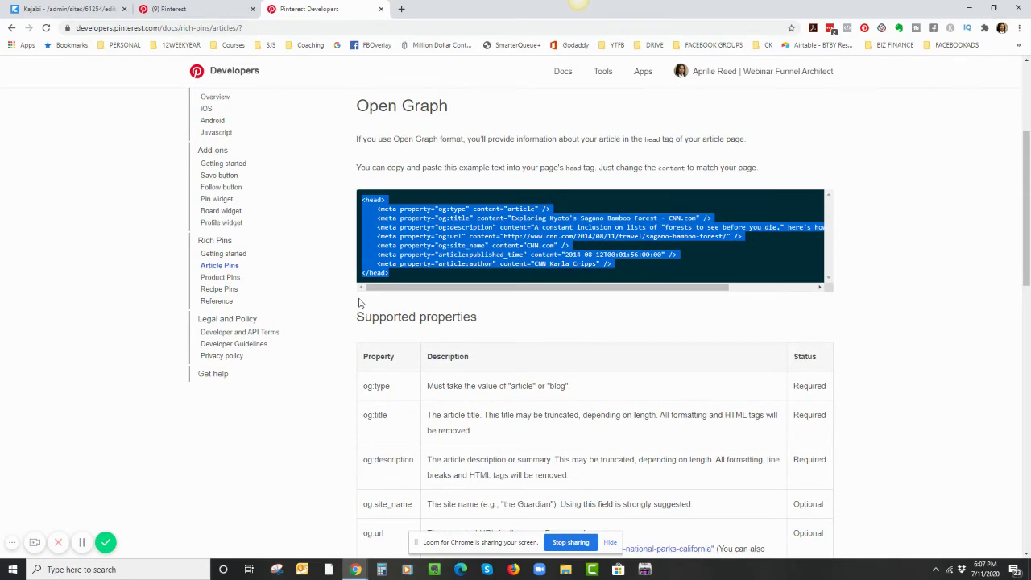
scroll(354, 303, "down", 1)
scroll(348, 303, "down", 1)
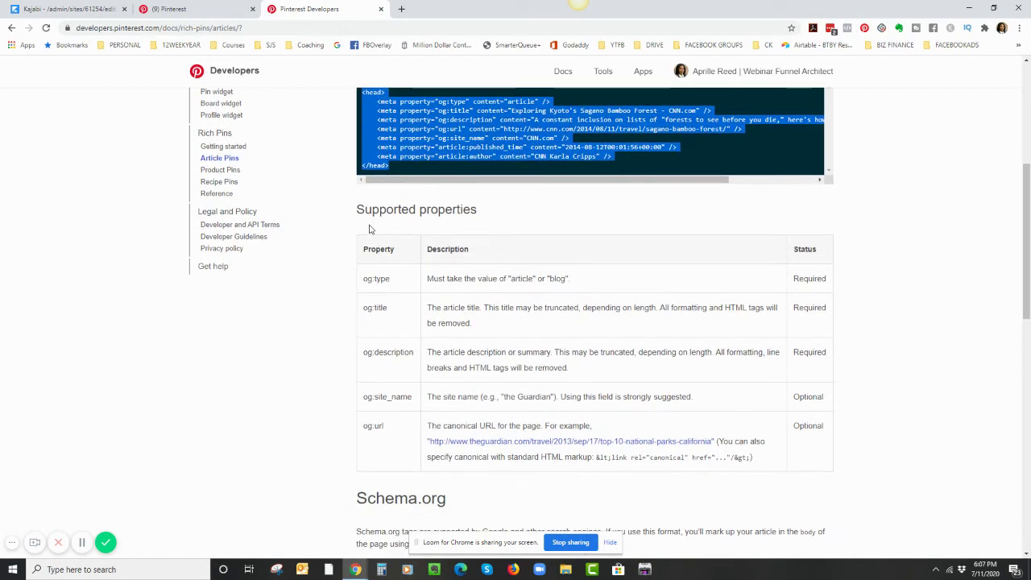
left_click(896, 231)
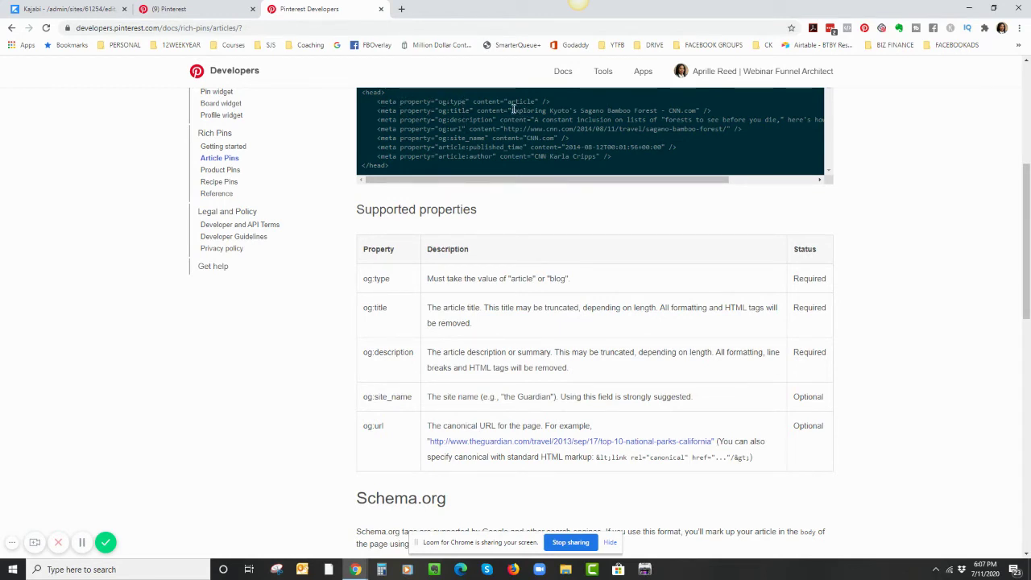
left_click_drag(513, 108, 700, 110)
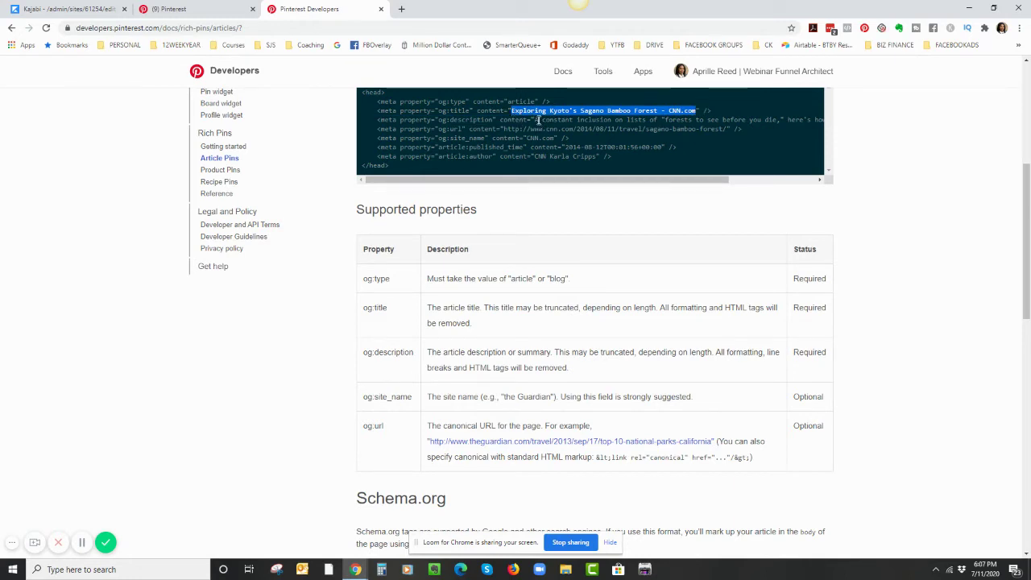
left_click_drag(535, 120, 777, 120)
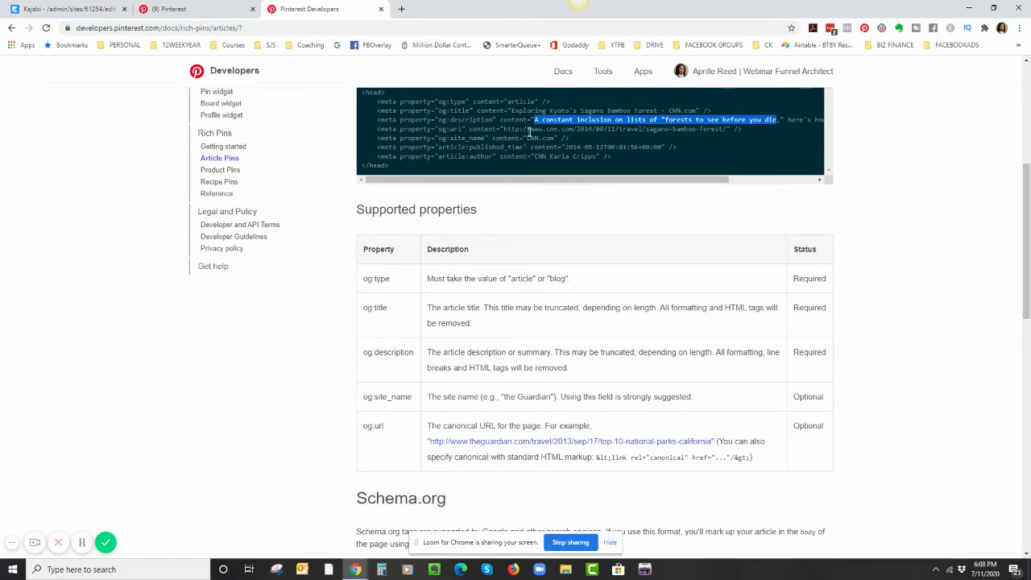
left_click_drag(503, 129, 625, 129)
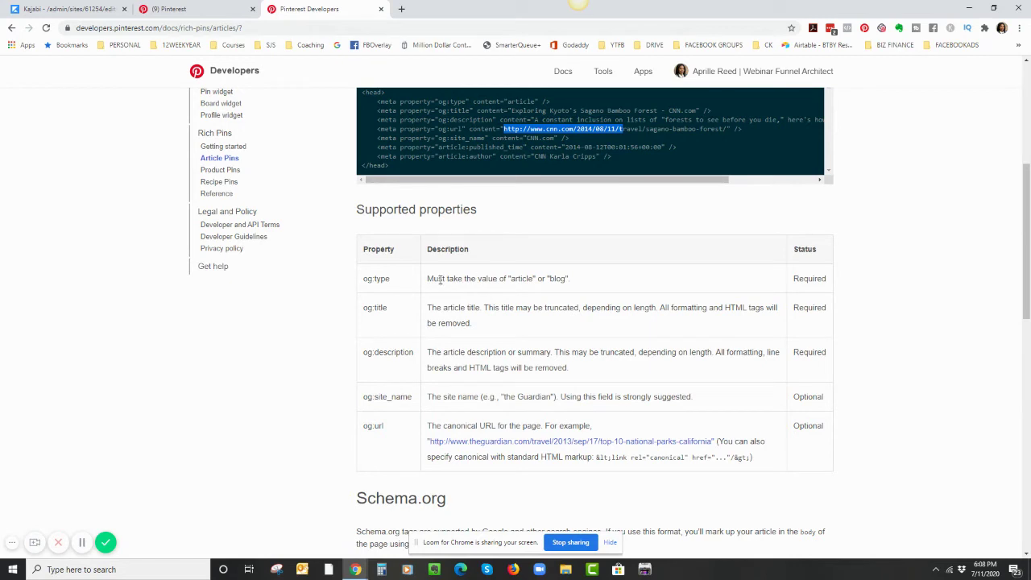
left_click_drag(362, 278, 592, 290)
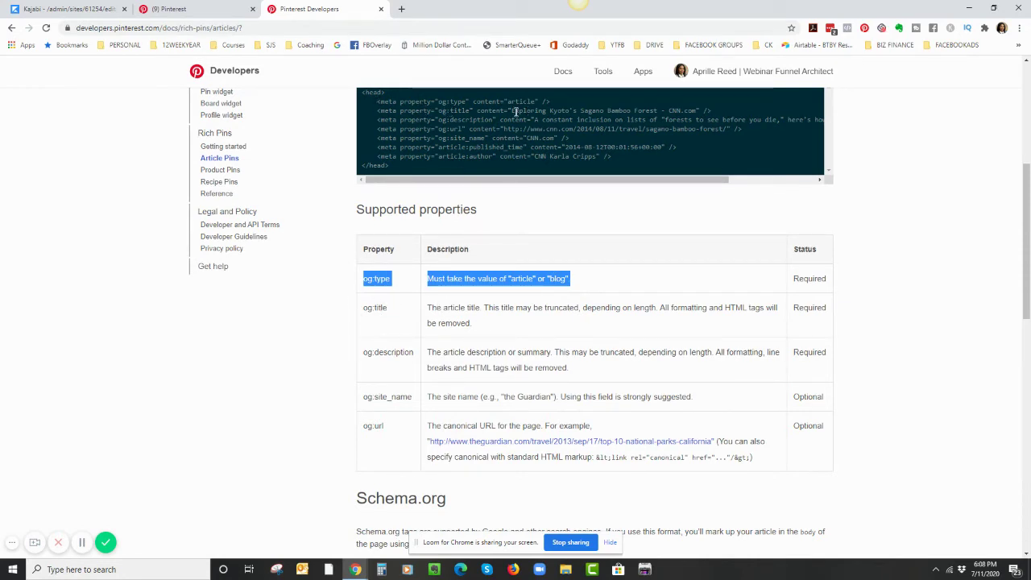
left_click_drag(512, 111, 698, 110)
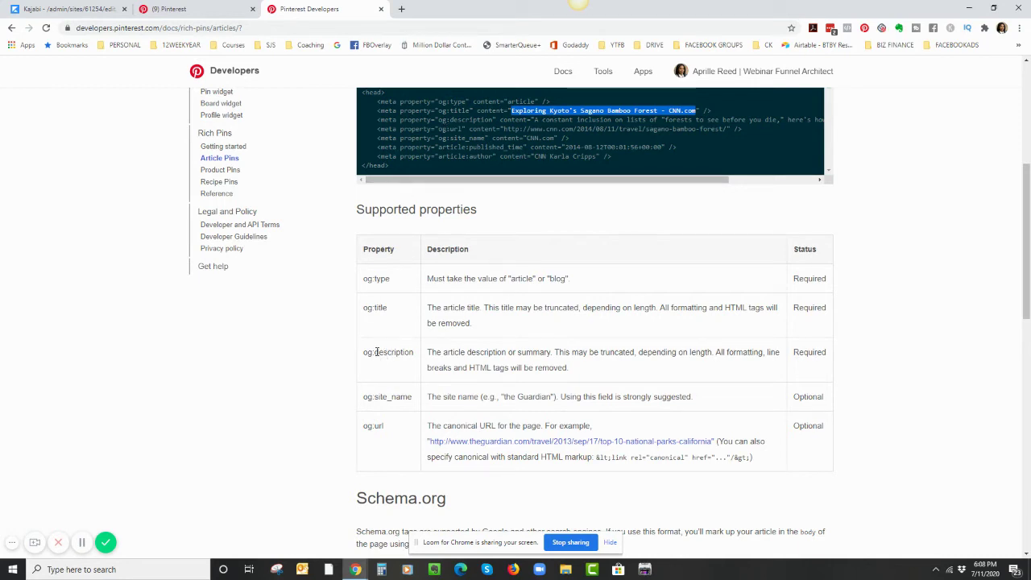
left_click_drag(374, 352, 418, 360)
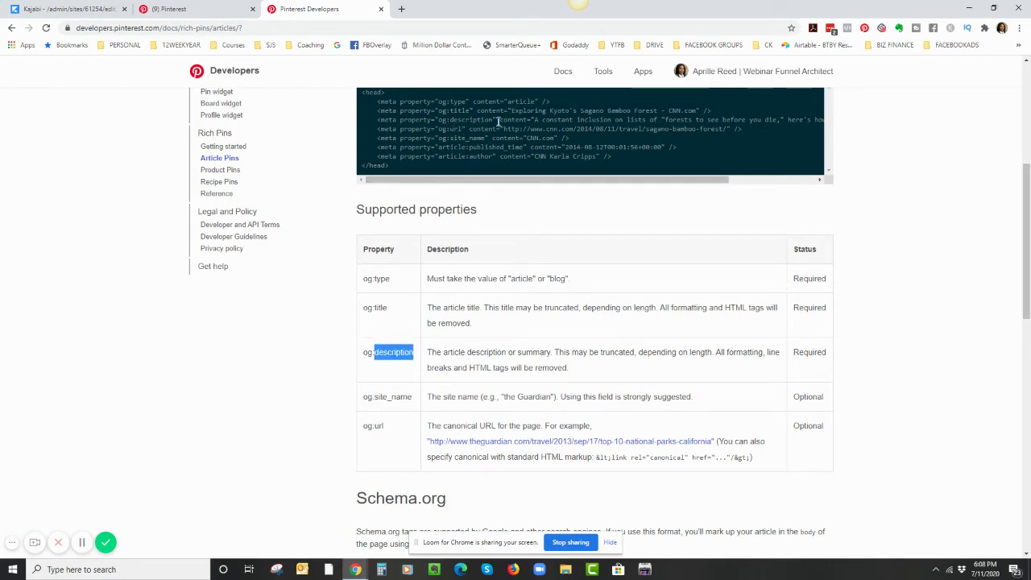
left_click_drag(534, 119, 781, 117)
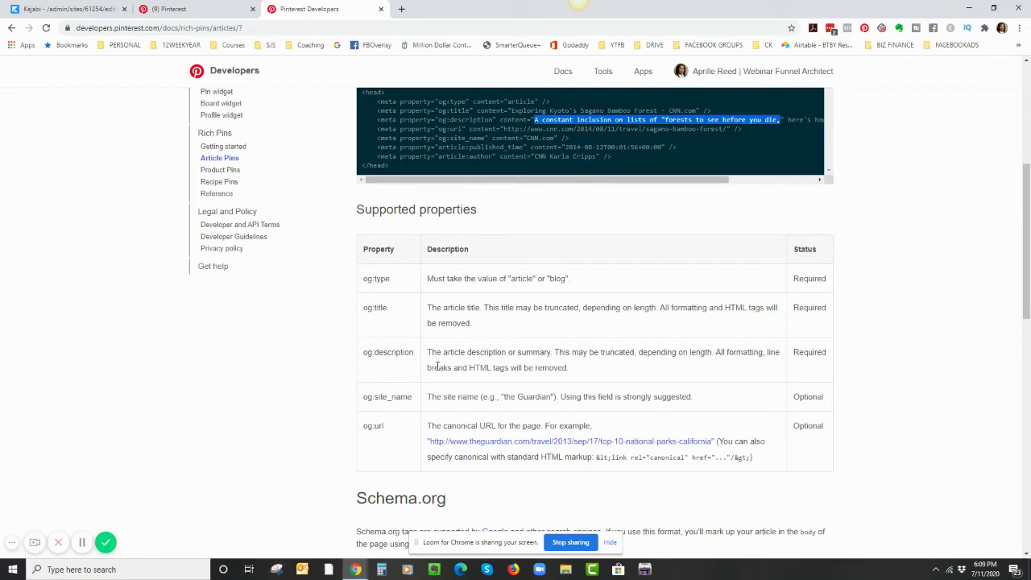
left_click_drag(538, 129, 610, 136)
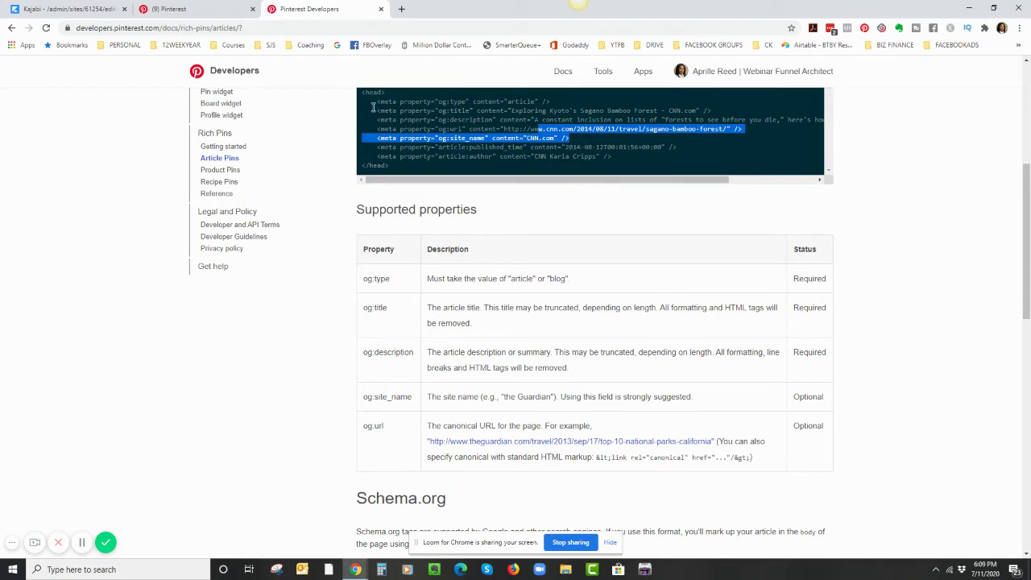
Select the Open Graph meta lines in the Article Pins example code
scroll(474, 263, "down", 3)
scroll(474, 263, "down", 2)
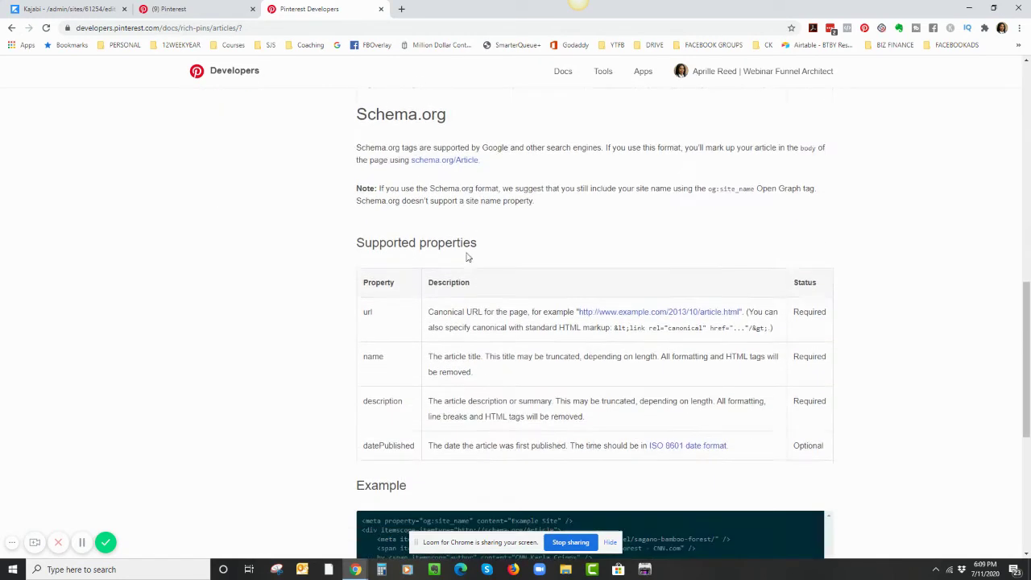
scroll(527, 309, "down", 1)
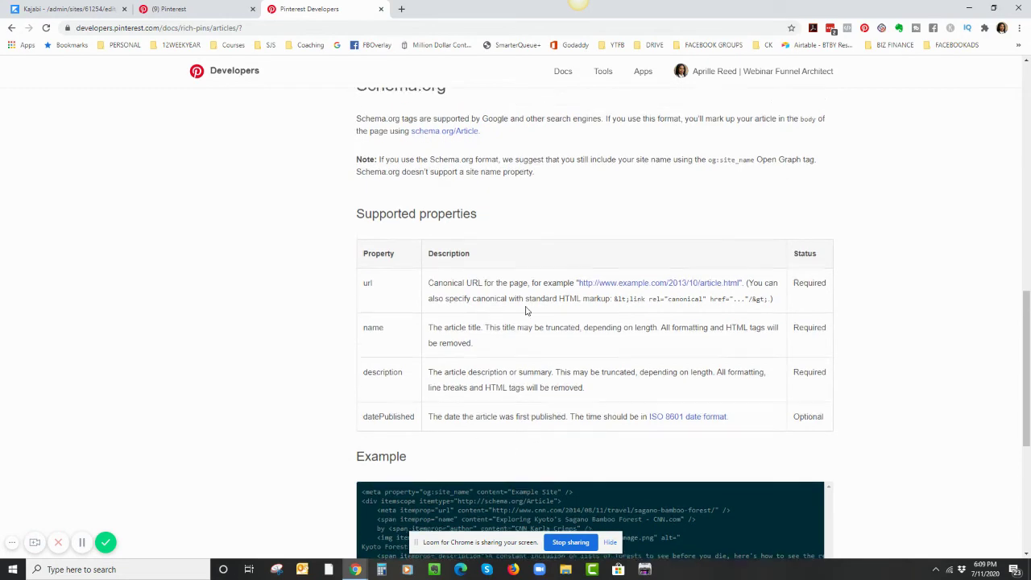
scroll(527, 309, "up", 5)
scroll(524, 314, "down", 3)
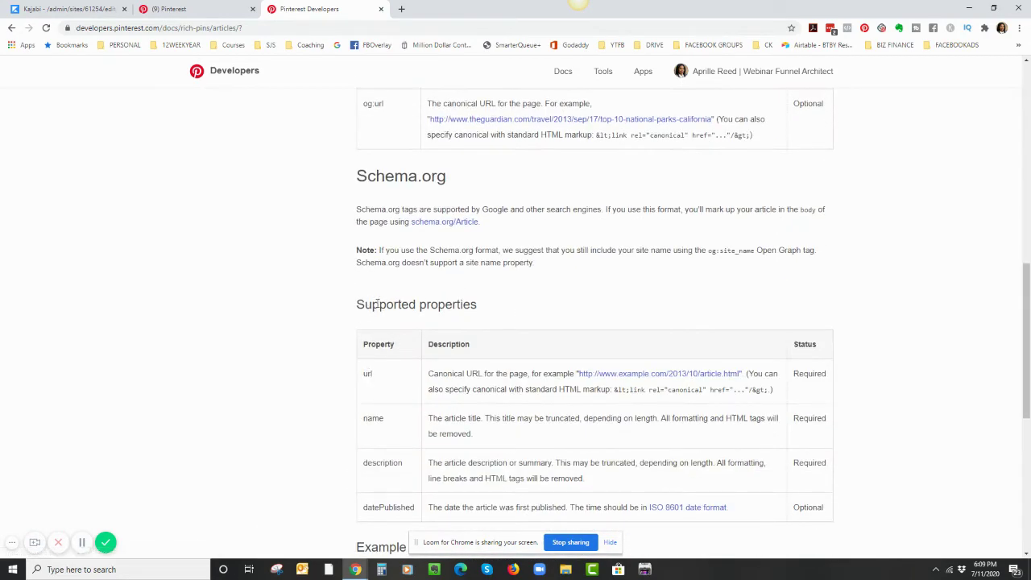
scroll(509, 441, "down", 1)
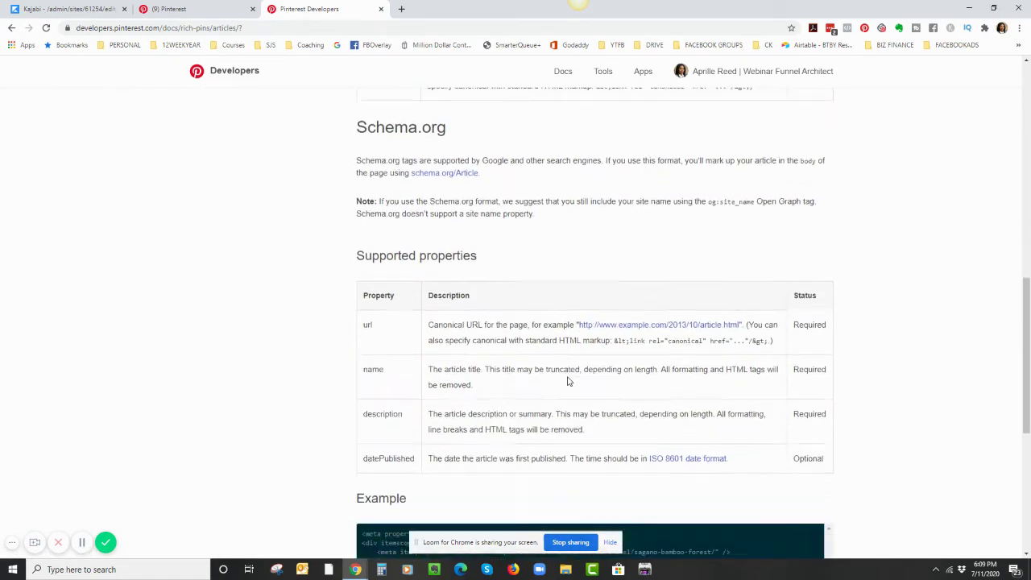
scroll(359, 272, "up", 7)
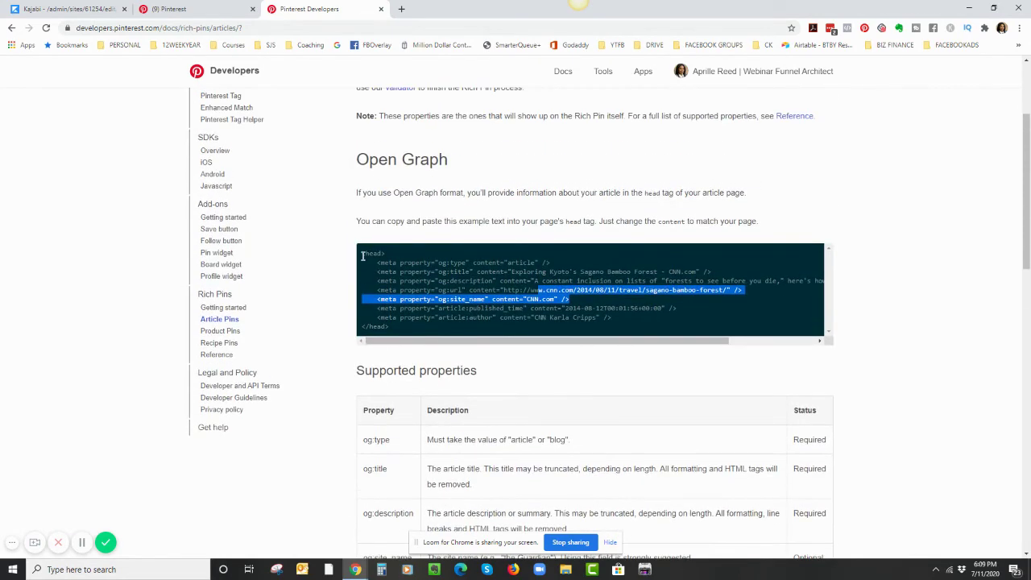
left_click(364, 256)
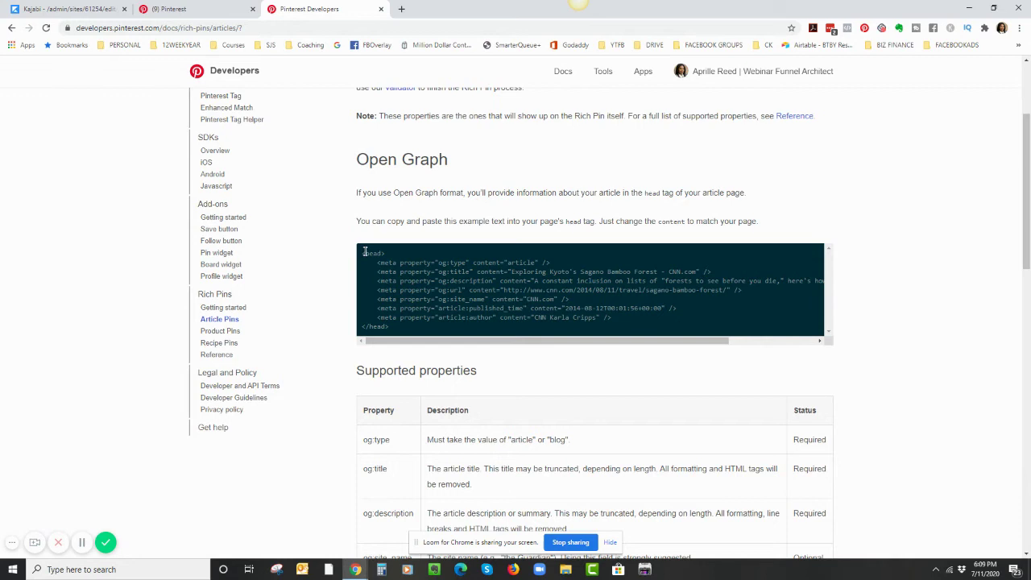
left_click_drag(364, 252, 404, 326)
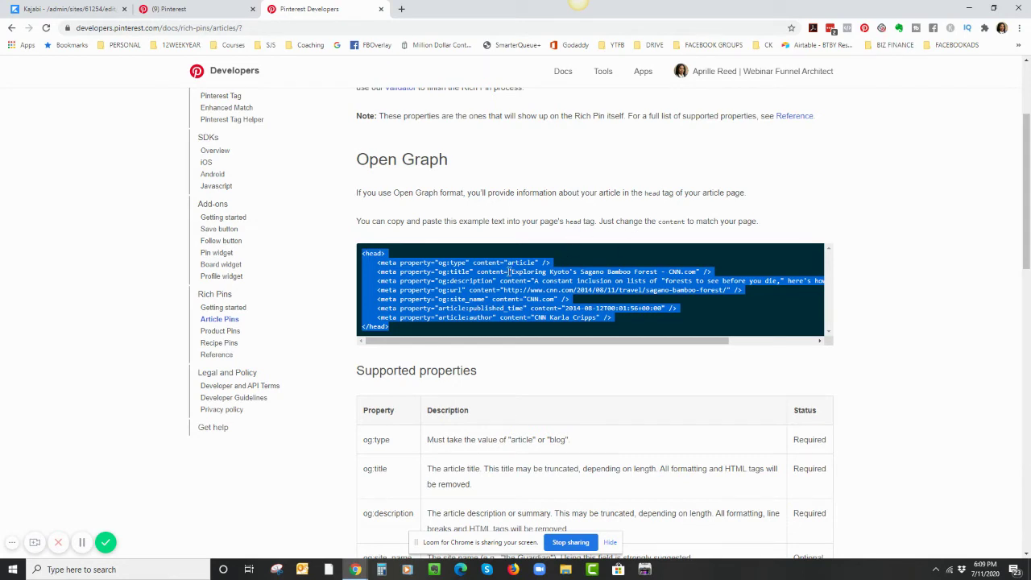
left_click(373, 262)
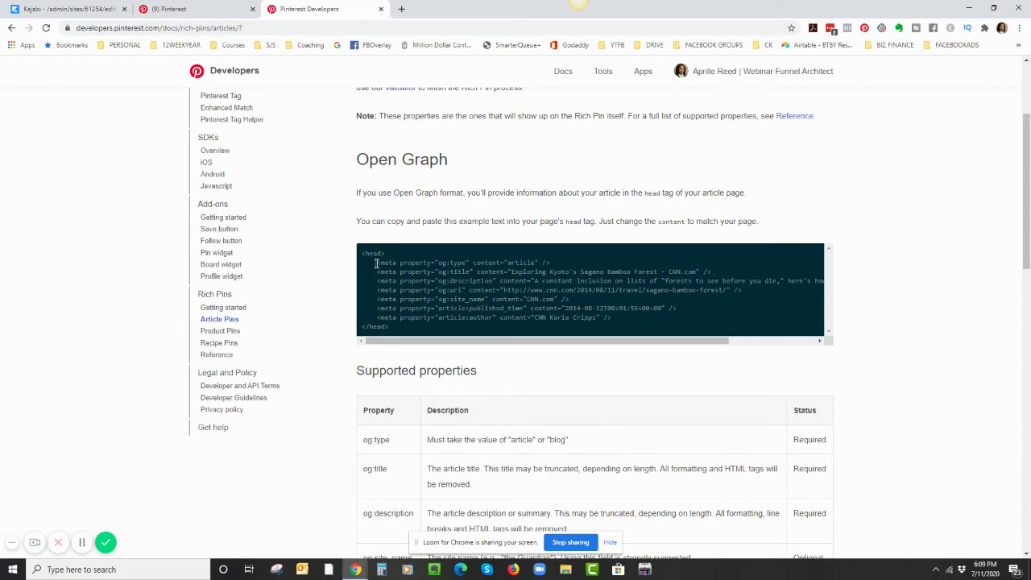
left_click_drag(375, 264, 610, 318)
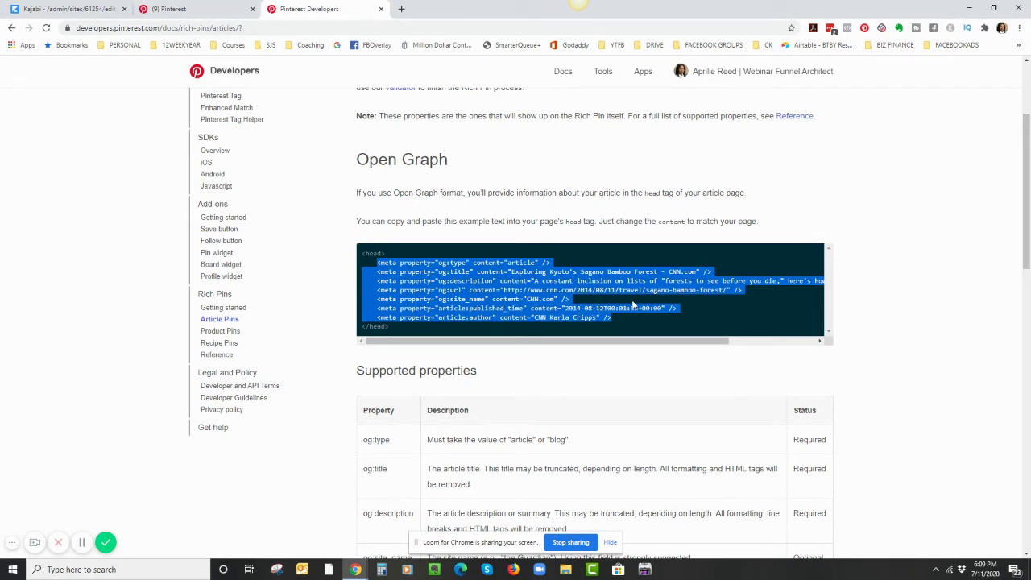
mouse_move(639, 340)
left_mouse_down()
mouse_move(732, 340)
mouse_move(639, 340)
left_mouse_up()
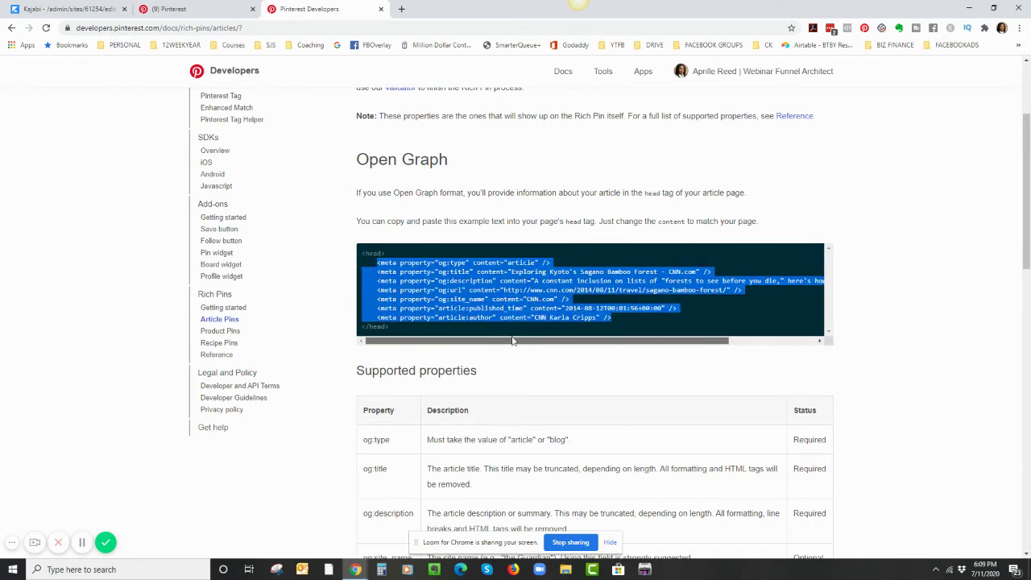
Paste the seven Article Pins Open Graph example tags below the p:domain_verify tag in Header Page Scripts
left_click(39, 9)
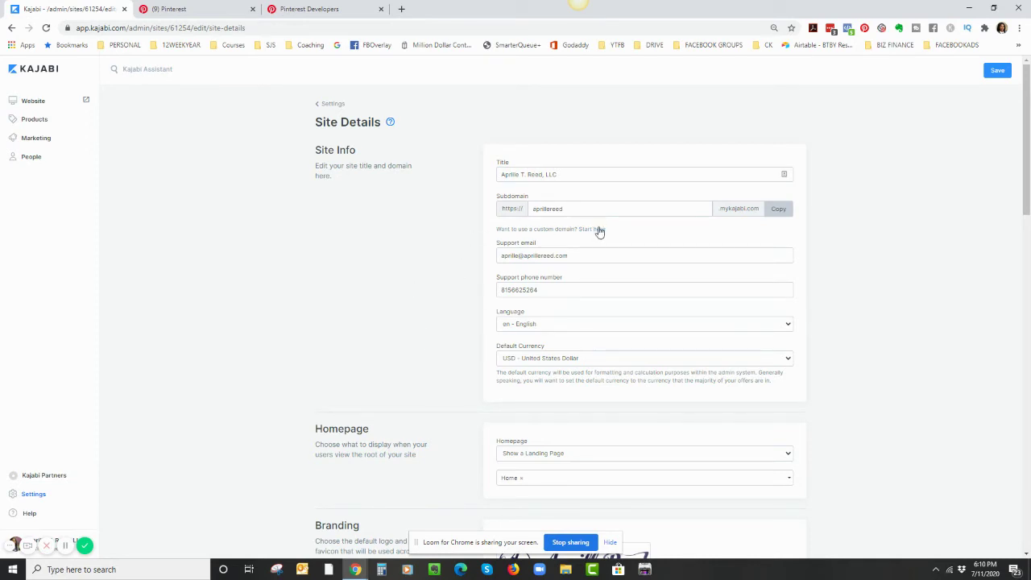
scroll(448, 266, "down", 2)
scroll(448, 265, "down", 5)
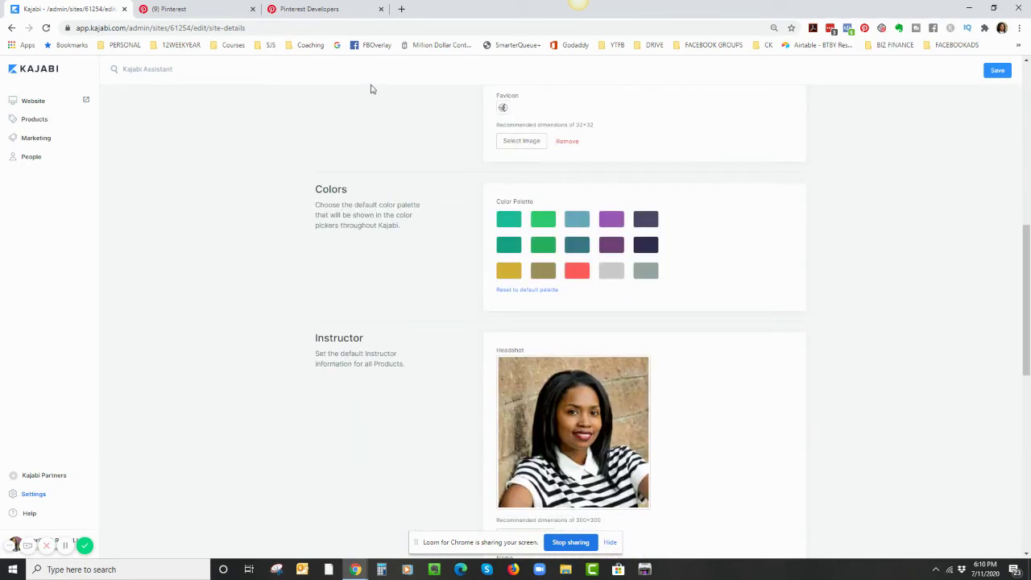
scroll(371, 87, "up", 7)
scroll(444, 224, "down", 10)
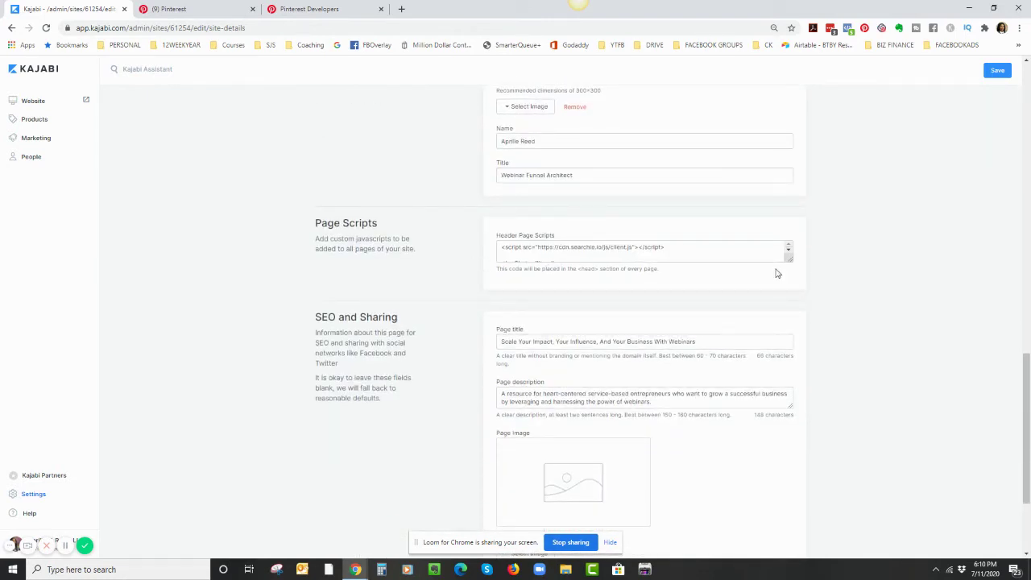
left_click_drag(790, 256, 813, 449)
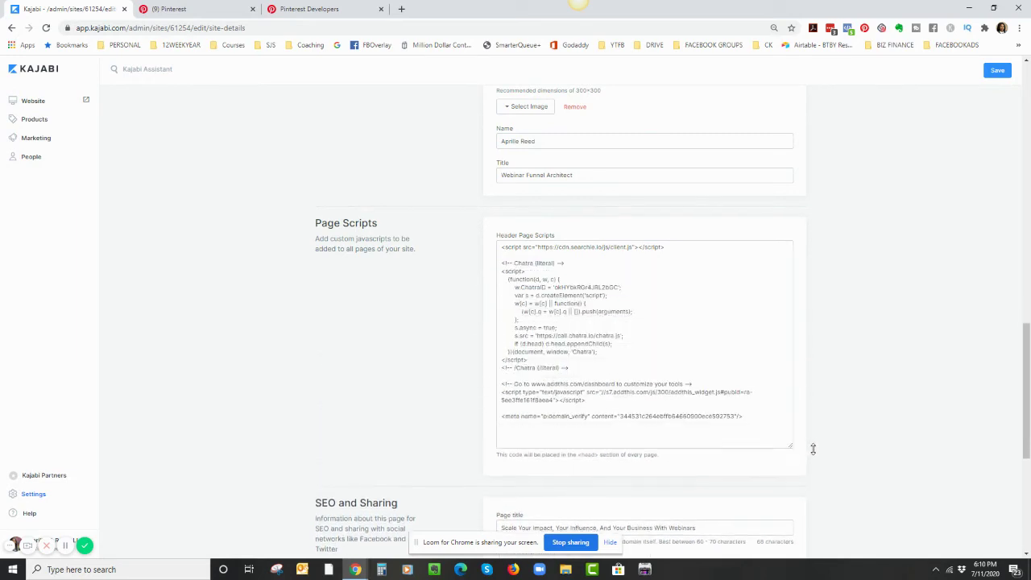
scroll(794, 435, "down", 2)
left_click(757, 260)
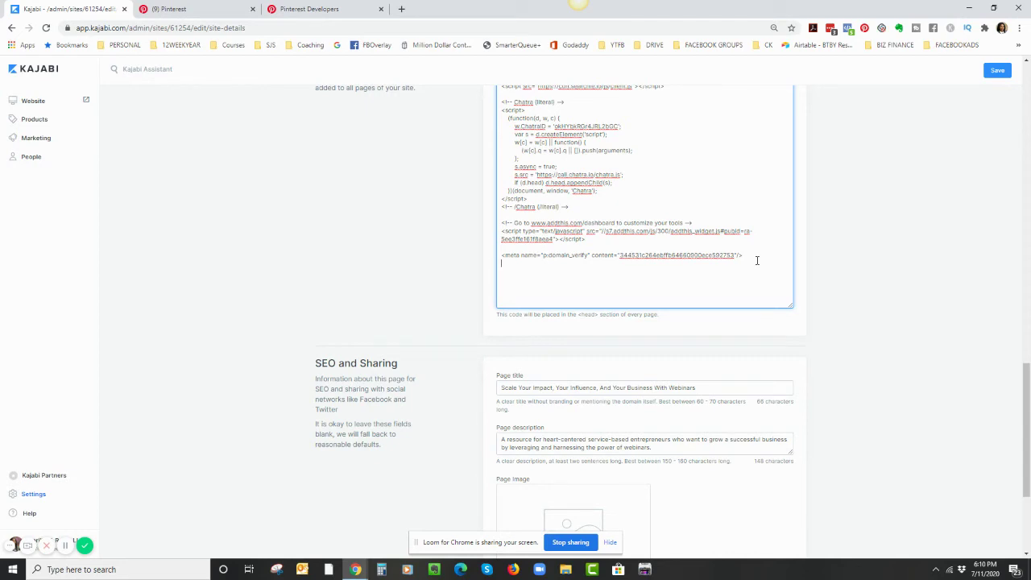
type("<meta property=\"og:type\" content=\"article\" />     <meta property=\"og:title\" content=\"Exploring Kyoto's Sagano Bamboo Forest - CNN.com\" />     <meta property=\"og:description\" content=\"A constant inclusion on lists of \"forests to see before you die,\" here's how to see the real thing.\" />     <meta property=\"og:url\" content=\"http://www.cnn.com/2014/08/11/travel/sagano-bamboo-forest/\" />     <meta property=\"og:site_name\" content=\"CNN.com\" />     <meta property=\"article:published_time\" content=\"2014-08-12T00:01:56+00:00\" />     <meta property=\"article:author\" content=\"CNN Karla Cripps\" />")
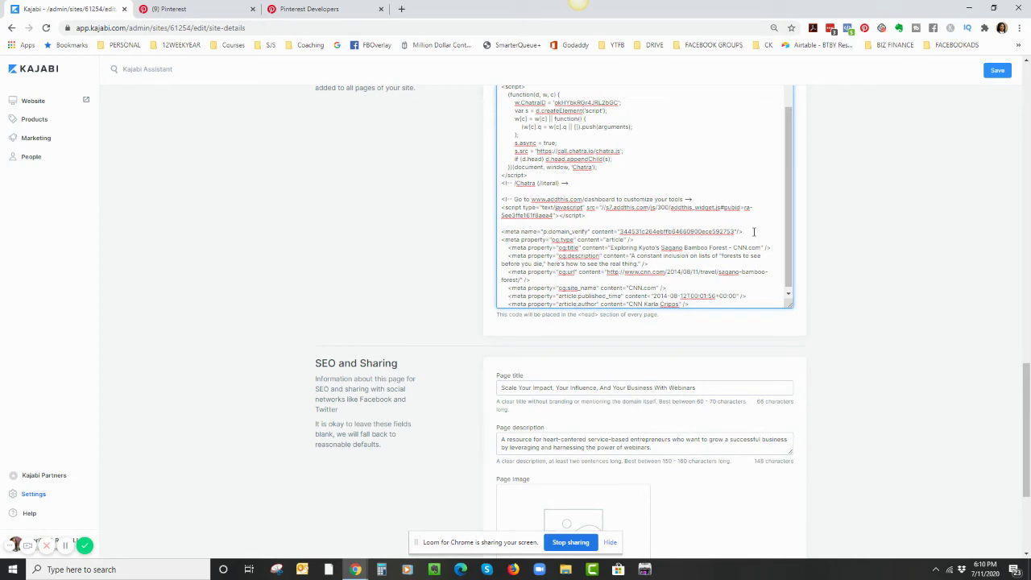
key("Return")
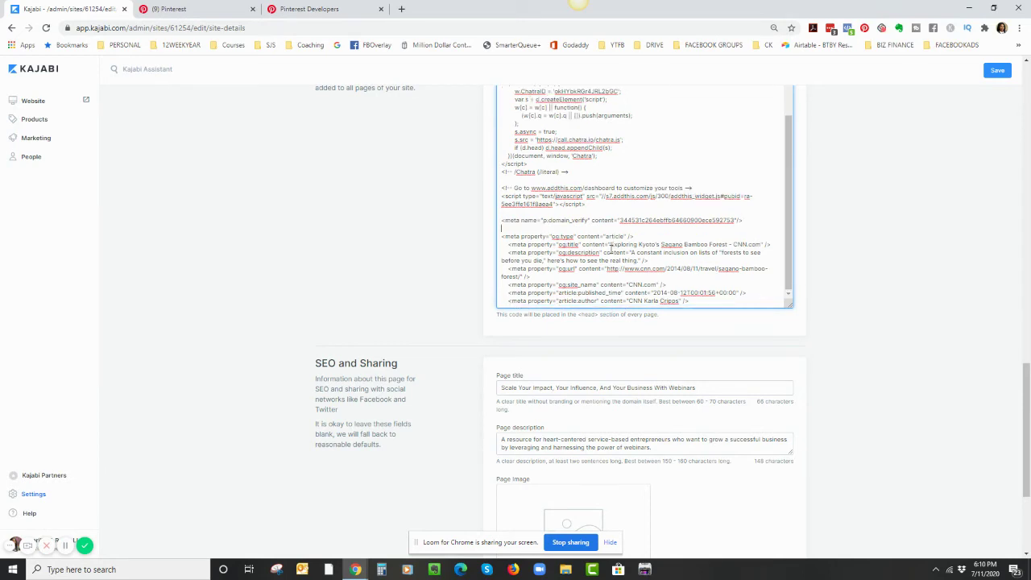
scroll(614, 236, "down", 2)
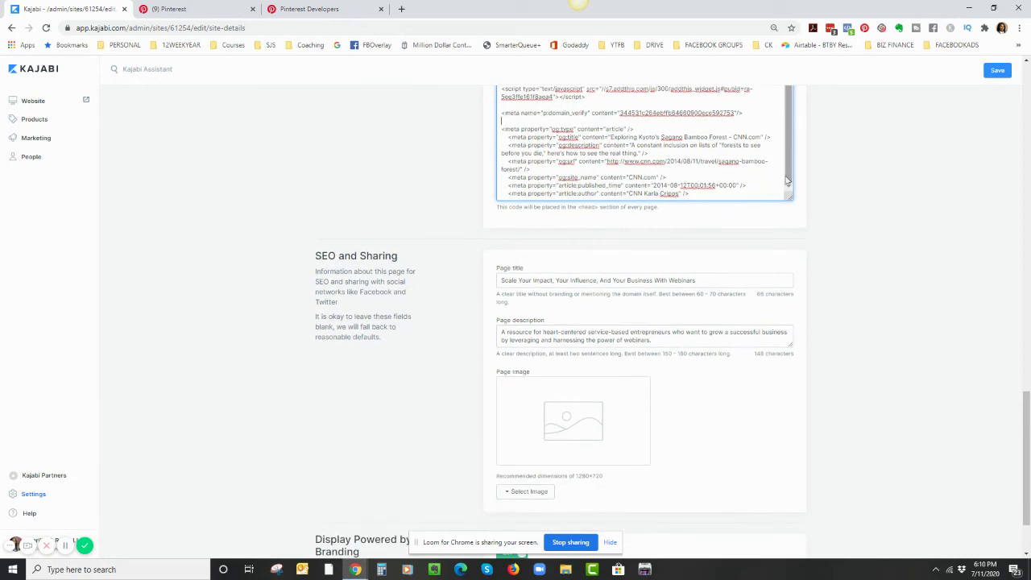
Replace the example og:title content with the site's SEO page title
scroll(724, 189, "up", 1)
scroll(724, 189, "up", 1)
scroll(774, 161, "down", 2)
scroll(819, 143, "up", 2)
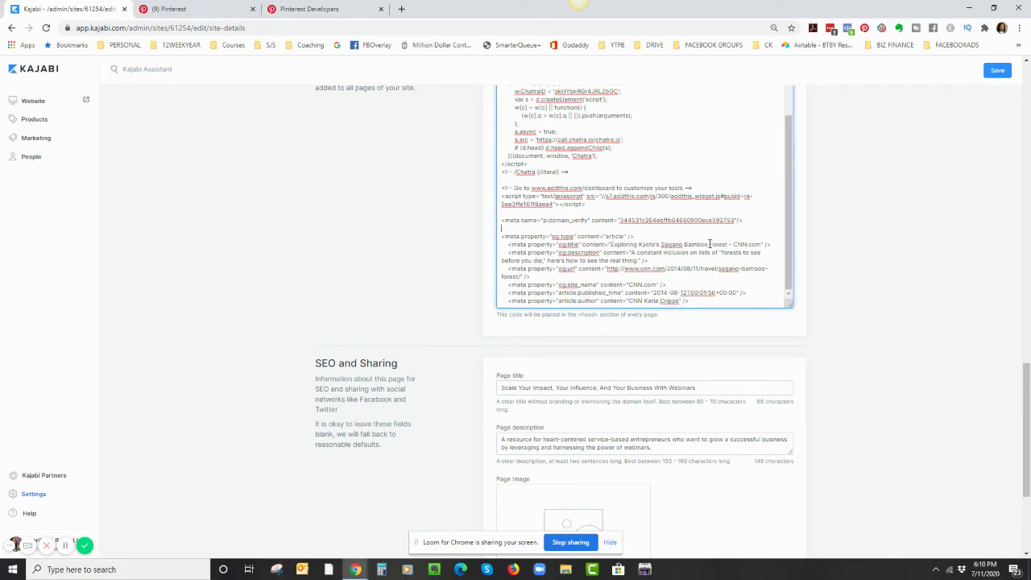
left_click_drag(705, 388, 495, 392)
key("ctrl+c")
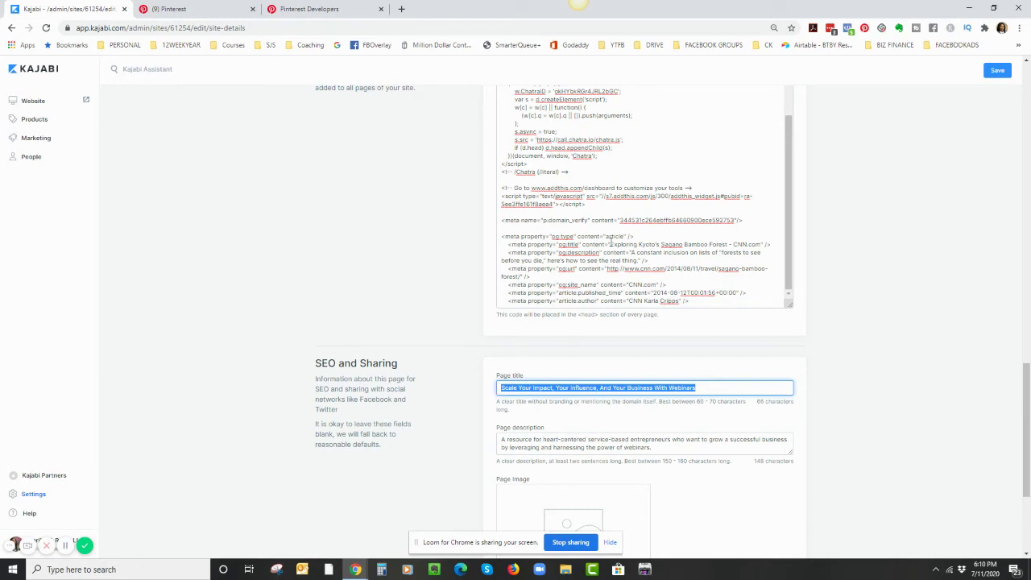
left_click_drag(610, 244, 760, 244)
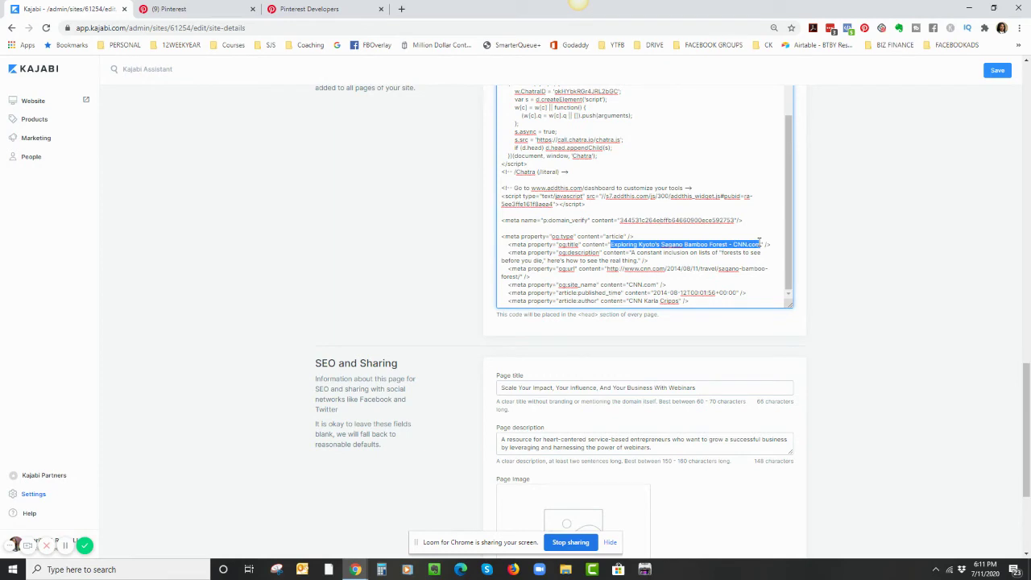
key("ctrl+v")
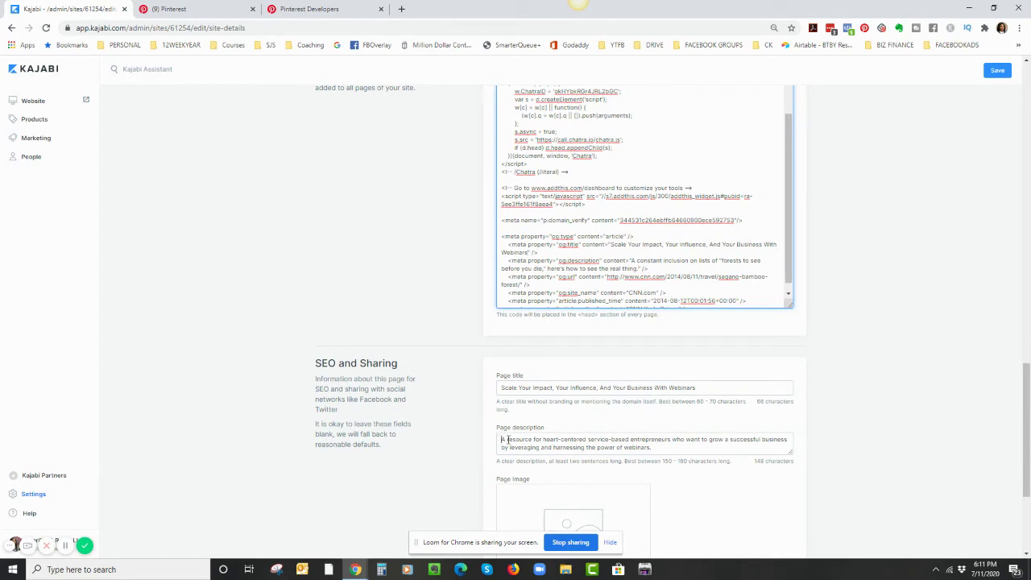
Replace the example og:description content with the site's SEO page description
left_click(664, 451, "shift")
key("ctrl+c")
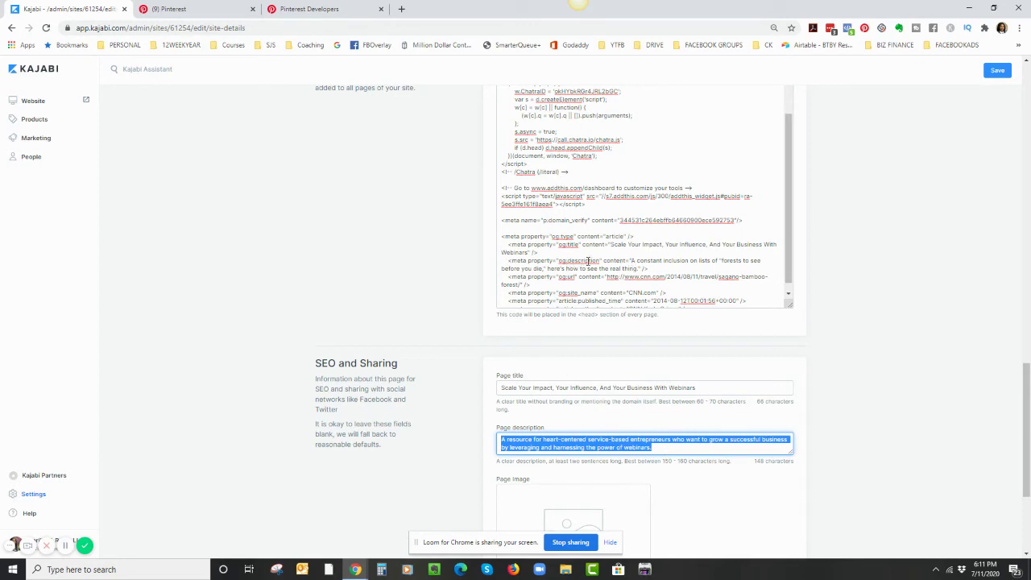
left_click(632, 261)
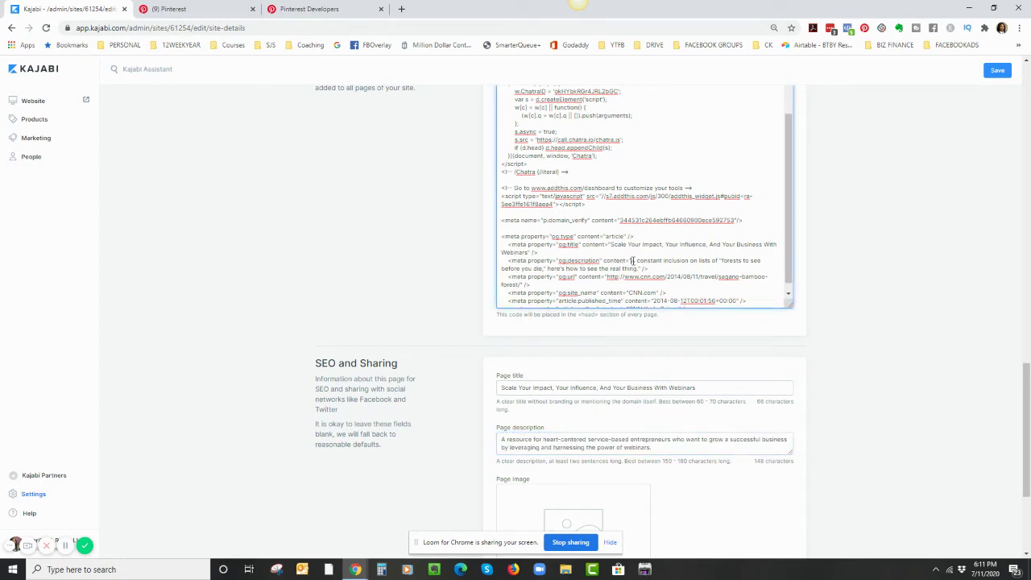
mouse_move(632, 260)
left_mouse_down()
mouse_move(633, 276)
mouse_move(638, 268)
left_mouse_up()
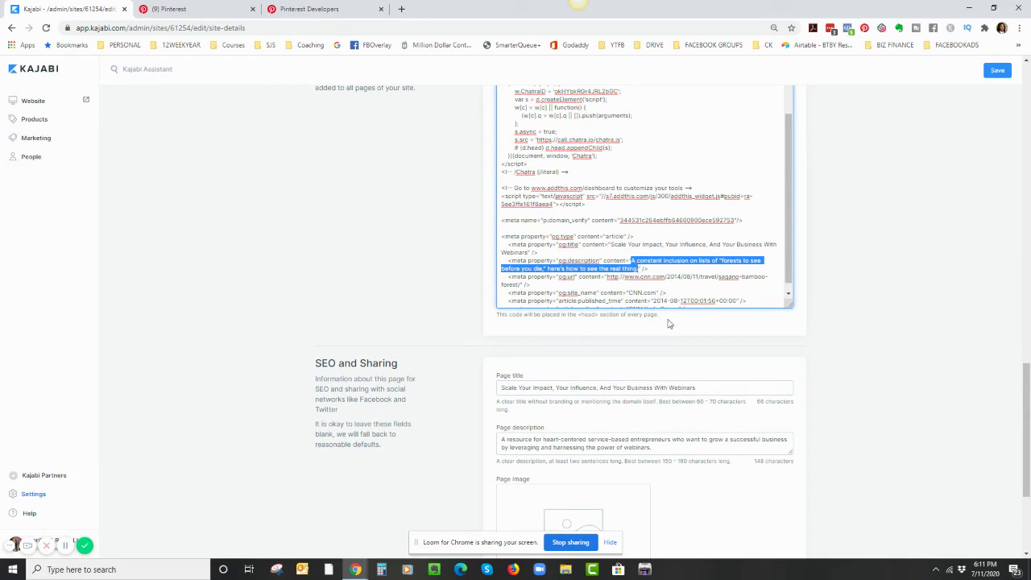
key("ctrl+v")
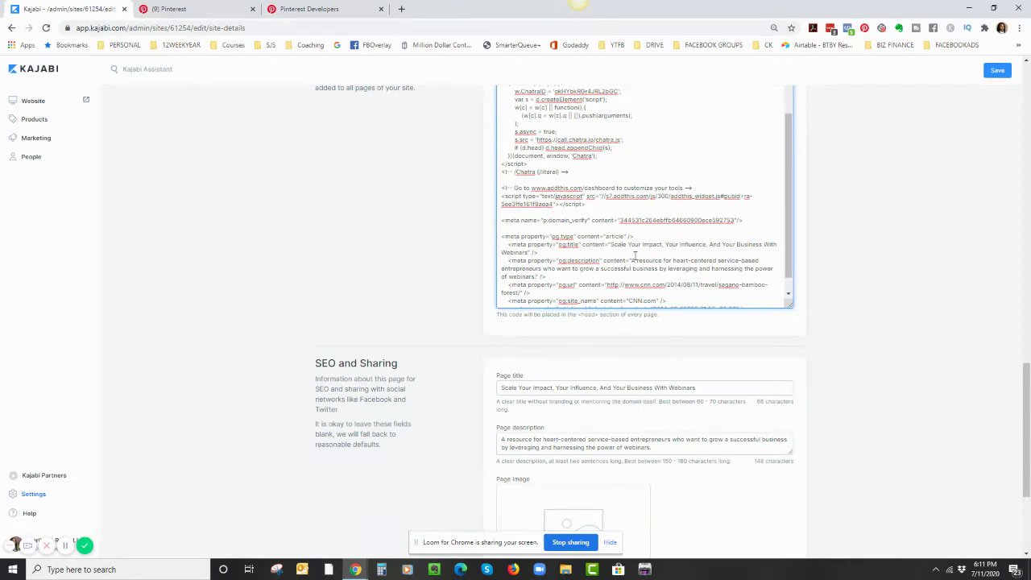
scroll(577, 278, "down", 1)
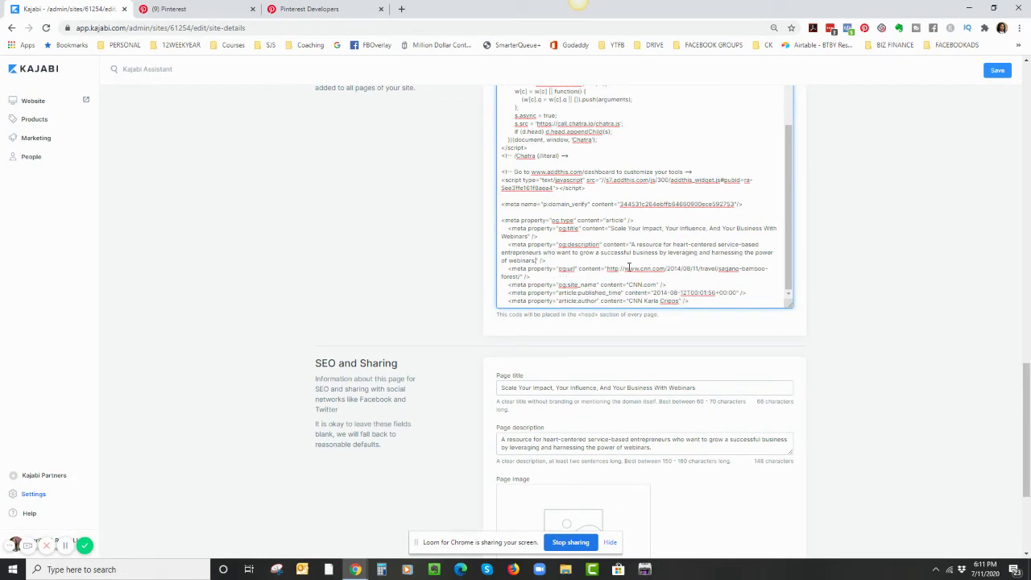
Return to the Pinterest Developers Article Pins docs and its Supported properties table
left_click(205, 9)
left_click(332, 9)
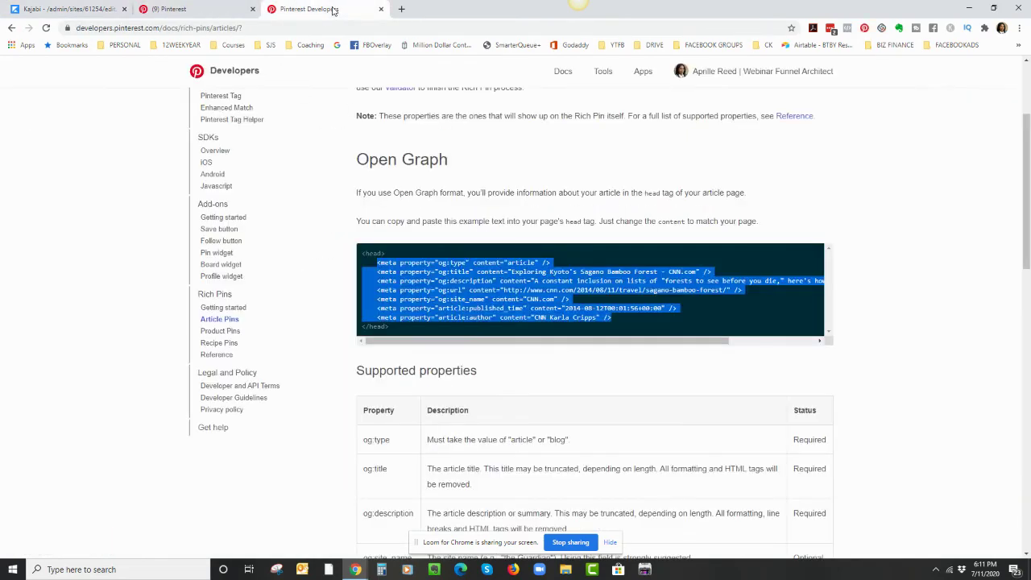
scroll(582, 303, "down", 1)
scroll(582, 303, "down", 2)
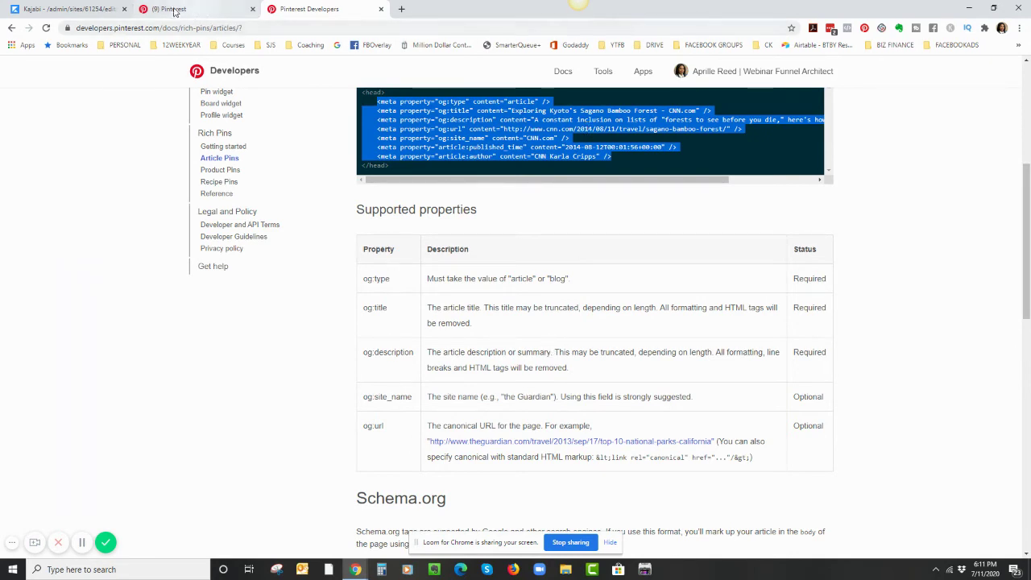
Change the og:url address from the CNN link to https plus the site's own www domain
left_click(85, 11)
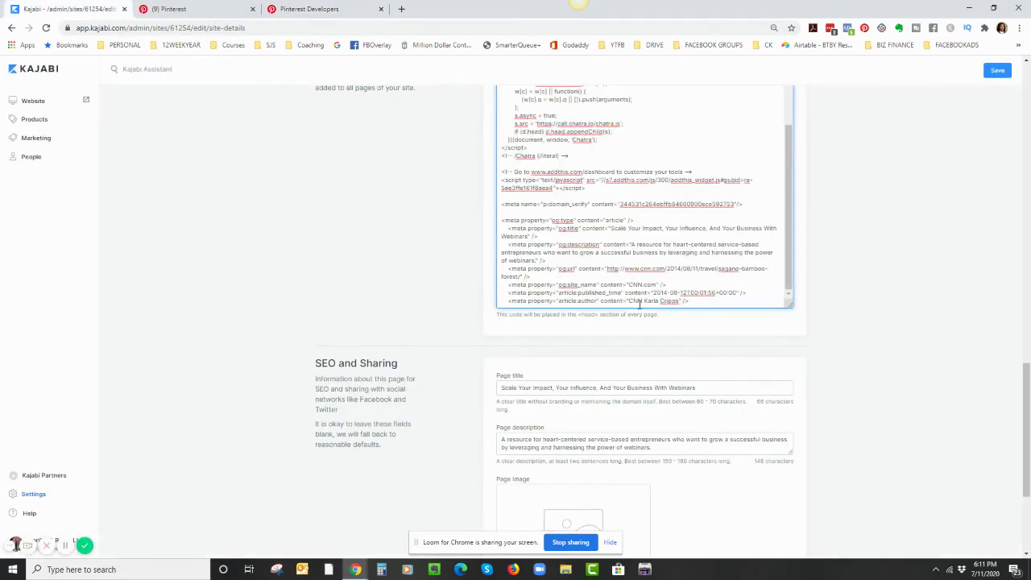
scroll(509, 310, "up", 1)
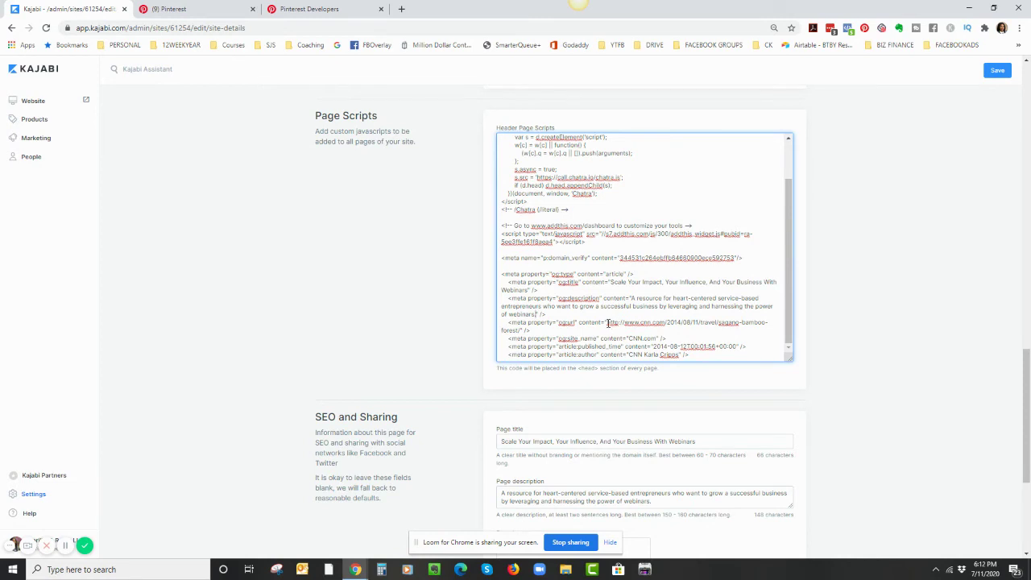
double_click(608, 322)
key("Right")
type("s")
left_click_drag(629, 322, 524, 330)
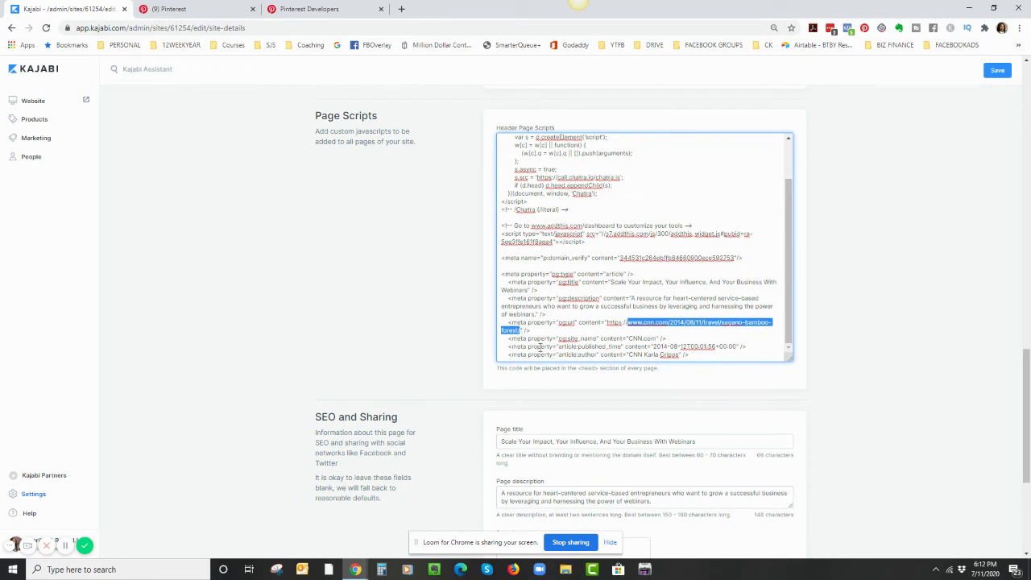
type("www.aprille")
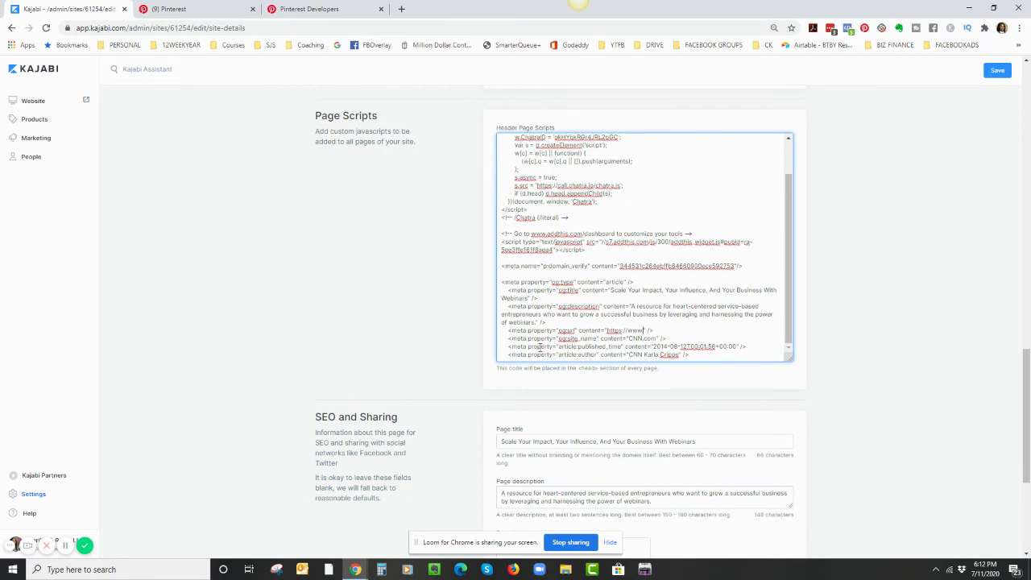
type("red.com")
Copy the Site Info title and paste it over CNN.com in og:site_name
scroll(622, 295, "up", 1)
scroll(622, 295, "up", 15)
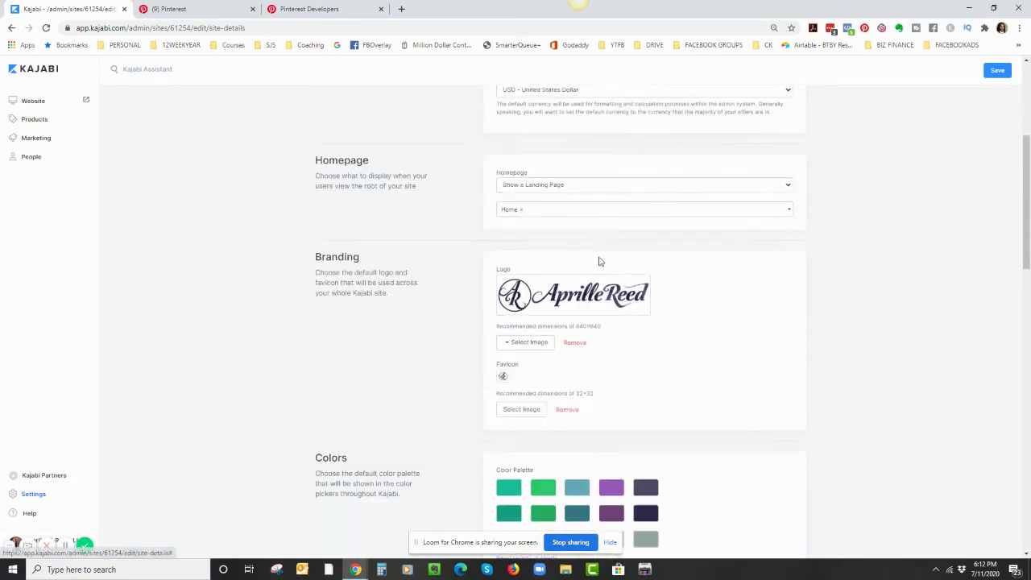
left_click_drag(566, 173, 499, 176)
key("ctrl+c")
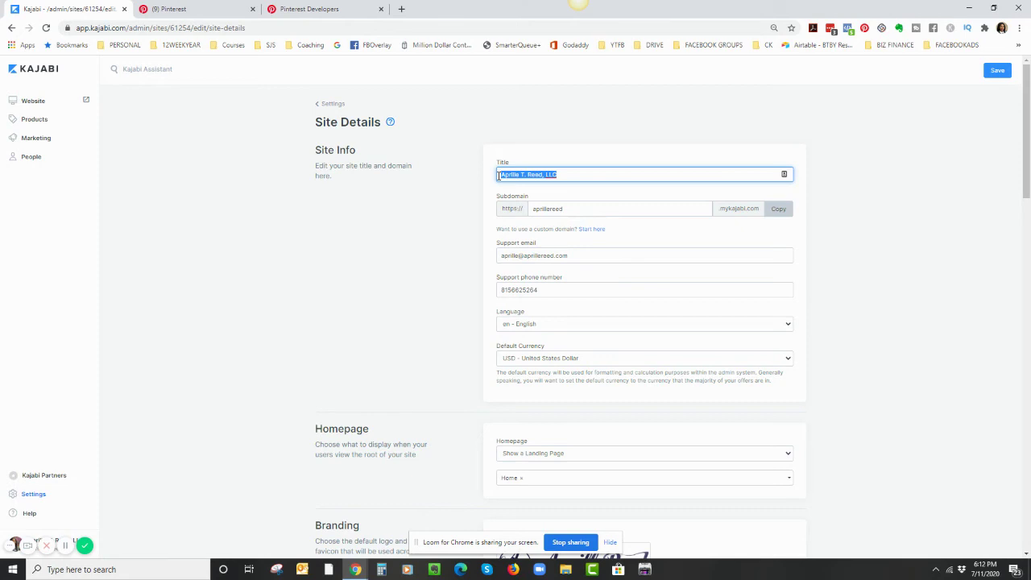
scroll(661, 228, "down", 15)
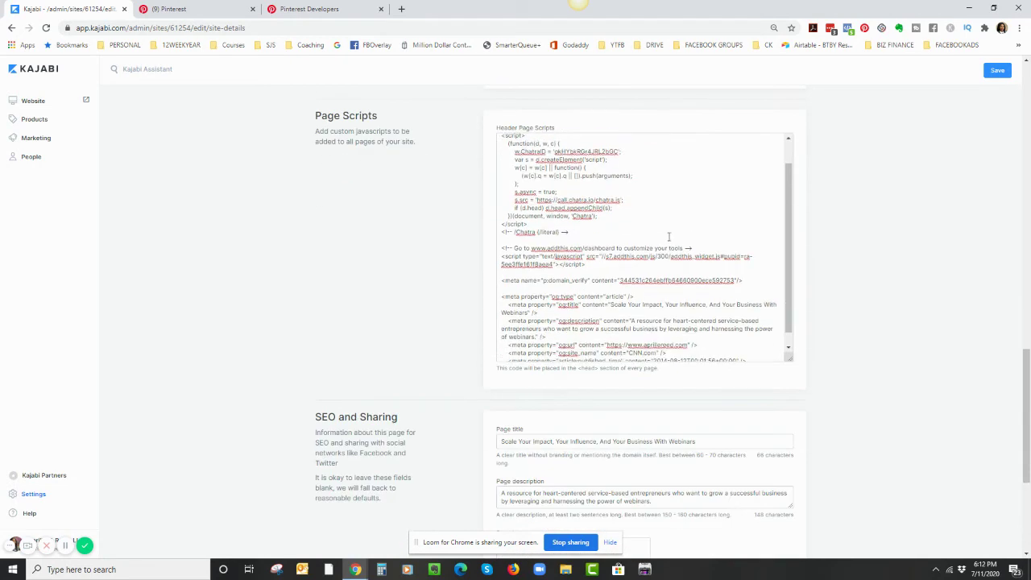
scroll(653, 321, "down", 1)
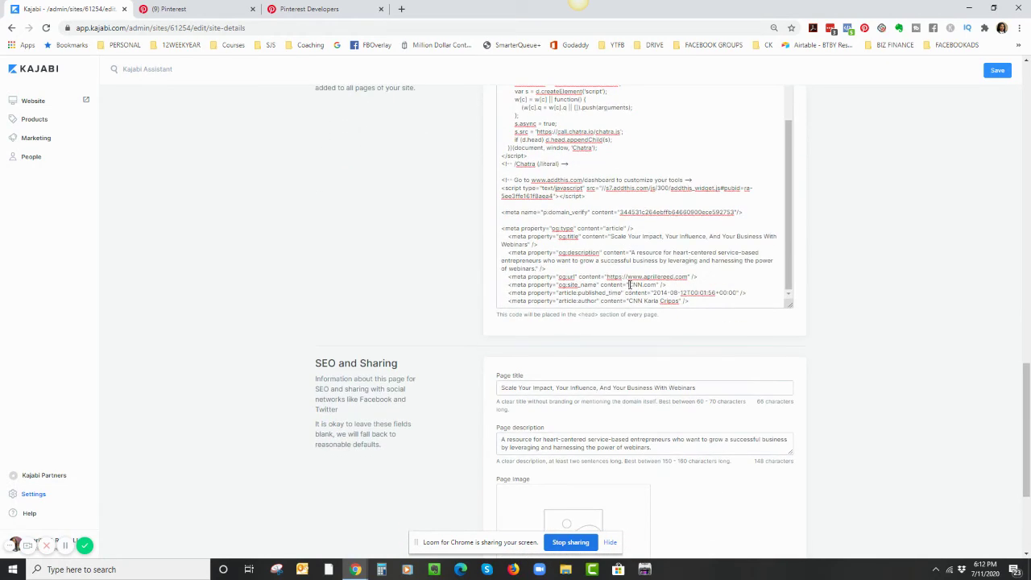
left_click_drag(629, 284, 657, 286)
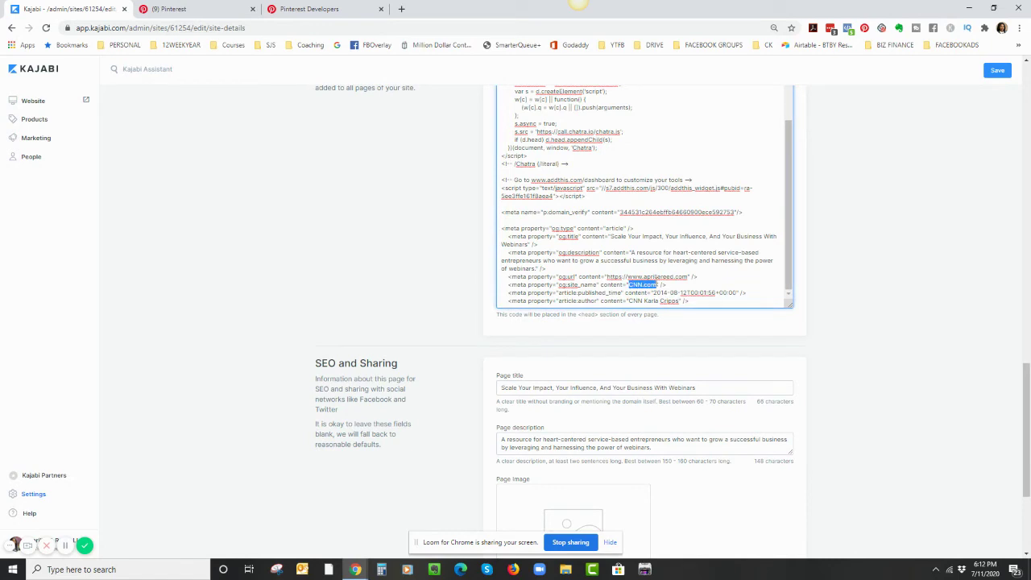
key("ctrl+v")
Scroll the Article Pins docs back up to the Open Graph example code block
left_click(318, 9)
scroll(522, 395, "down", 7)
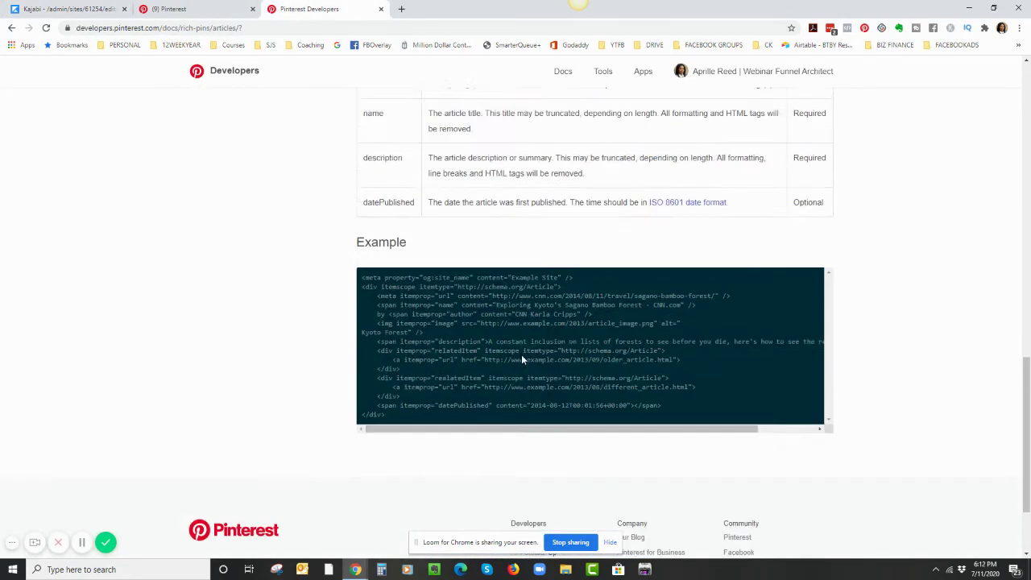
scroll(521, 355, "up", 3)
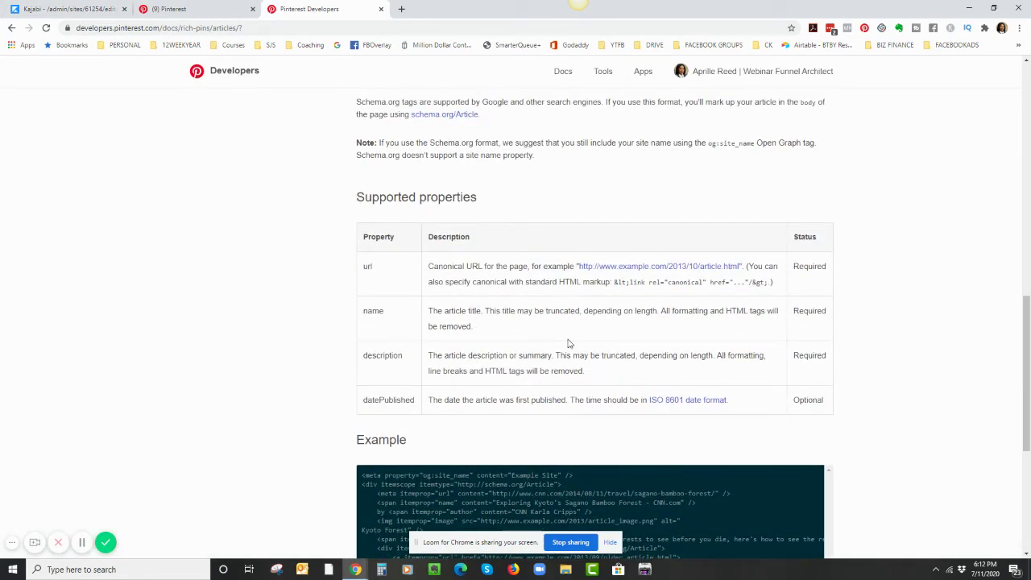
scroll(543, 373, "up", 1)
scroll(543, 373, "up", 1)
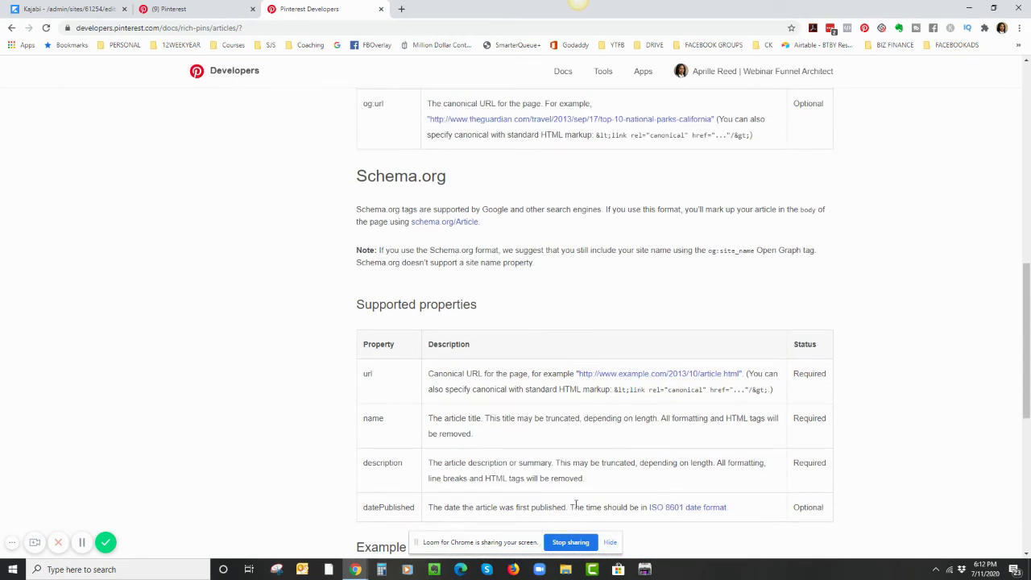
scroll(620, 394, "up", 2)
scroll(620, 394, "up", 4)
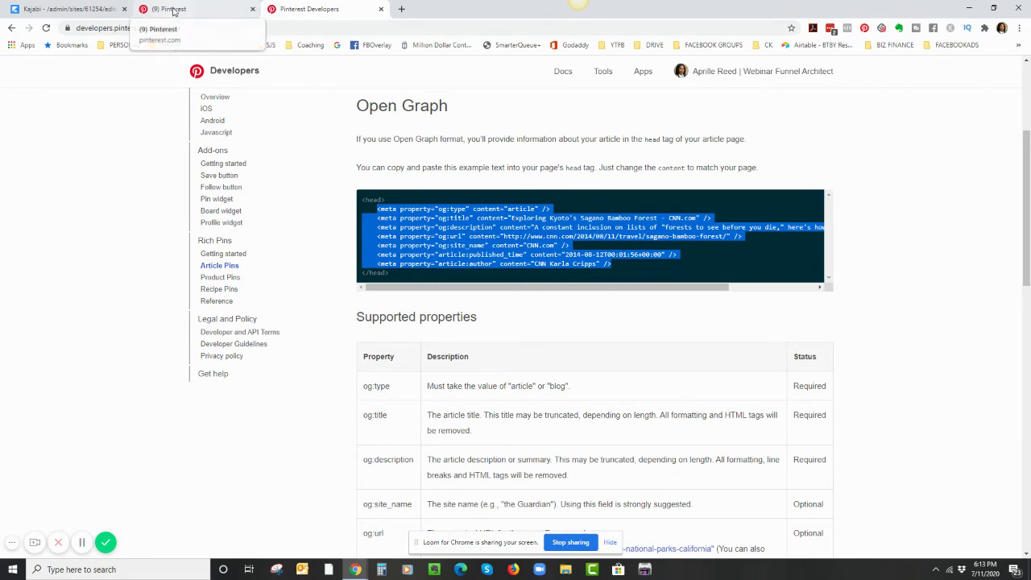
Replace the sample article:author value with the site owner's name and save the site details
left_click(69, 9)
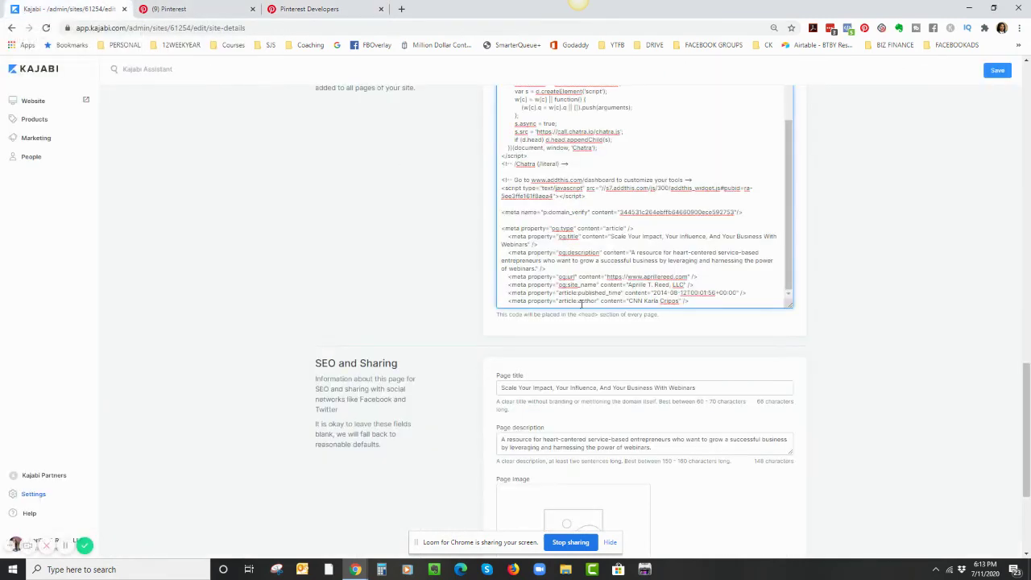
left_click_drag(630, 300, 680, 304)
type("Aprille Reed")
left_click(998, 71)
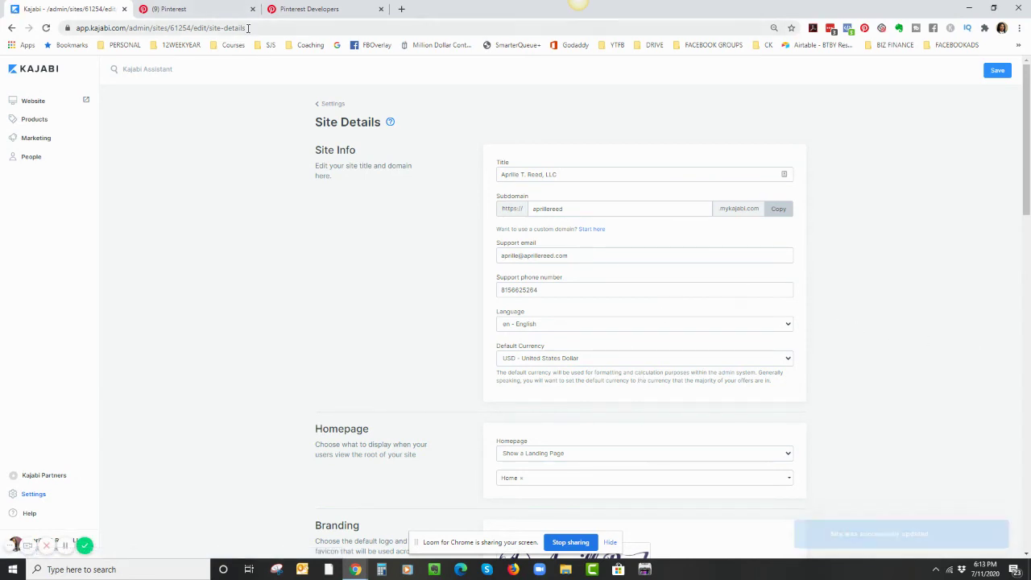
left_click(309, 16)
scroll(513, 338, "down", 4)
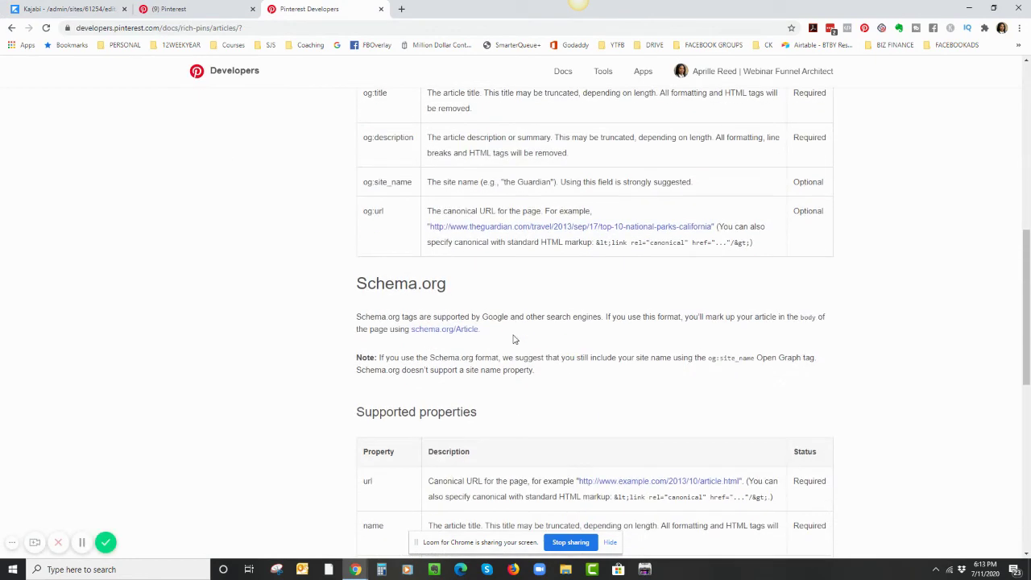
scroll(514, 339, "down", 7)
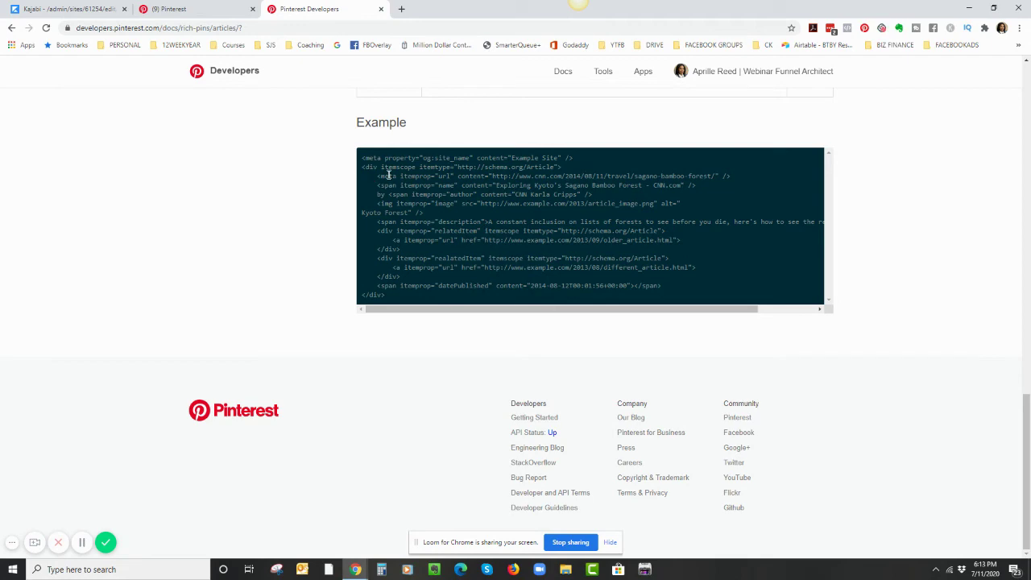
scroll(416, 184, "up", 1)
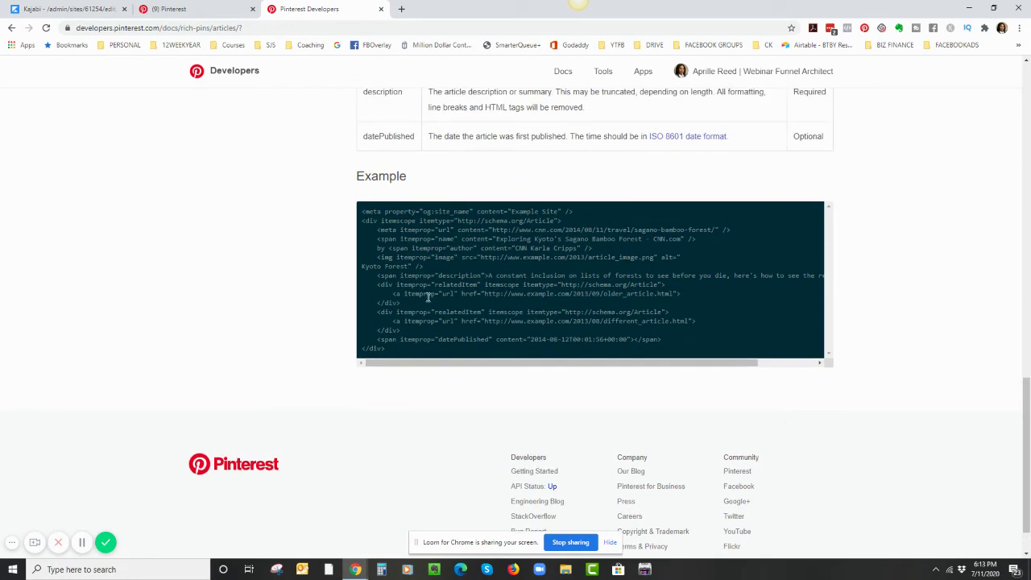
scroll(428, 296, "up", 8)
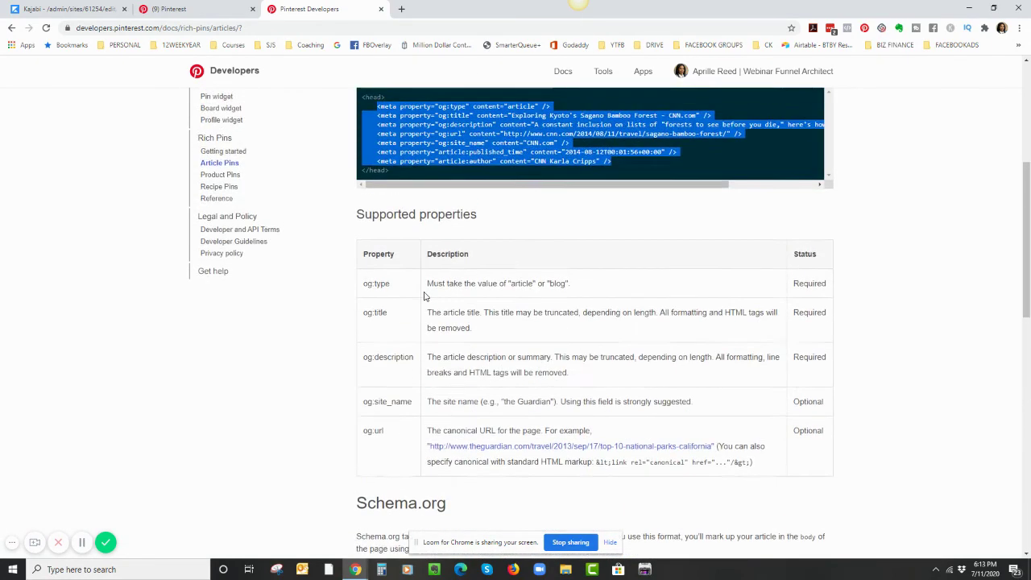
scroll(426, 297, "up", 1)
scroll(388, 217, "down", 9)
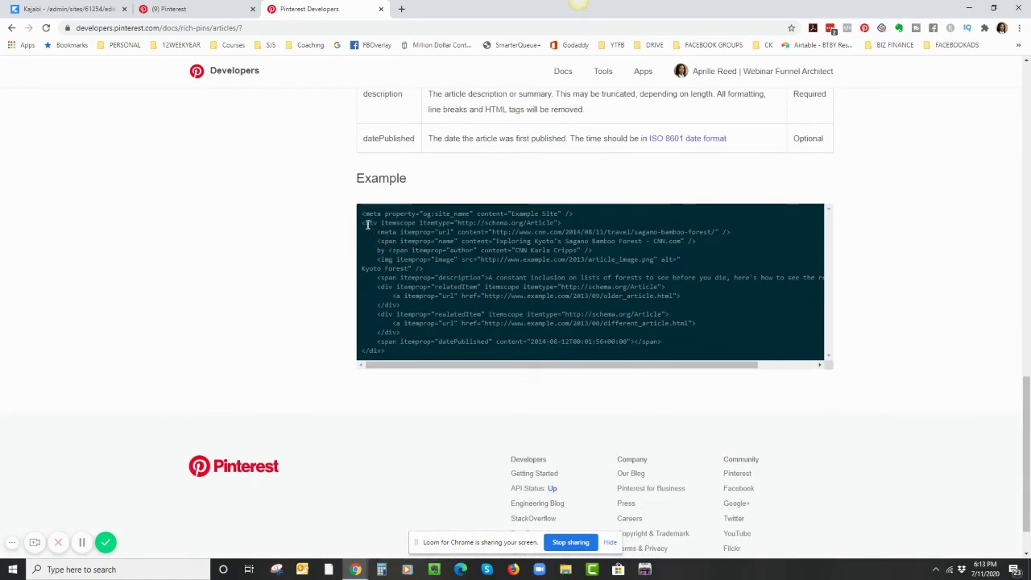
left_click_drag(364, 222, 378, 223)
left_click_drag(386, 353, 358, 350)
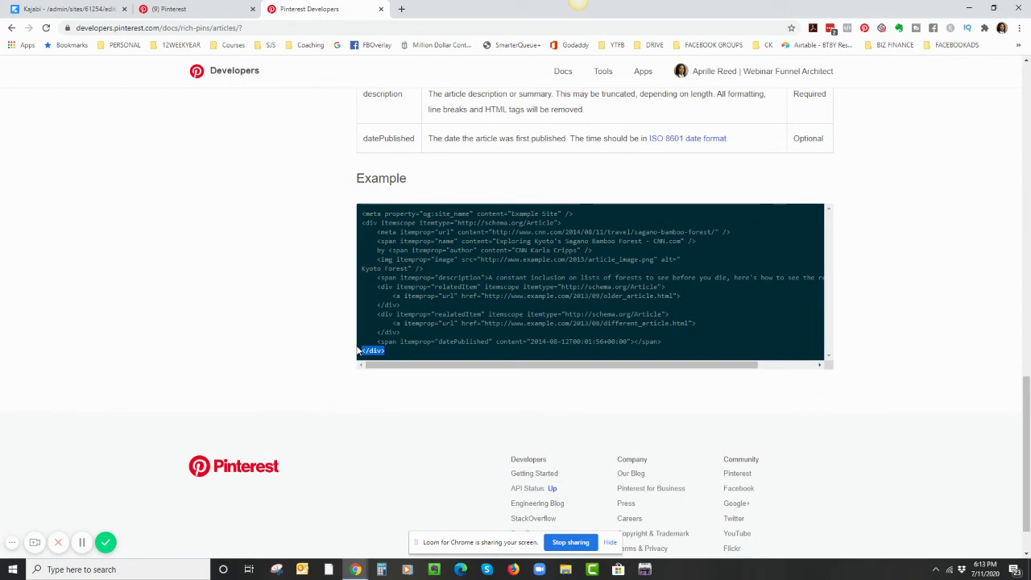
scroll(485, 299, "up", 6)
scroll(485, 298, "up", 5)
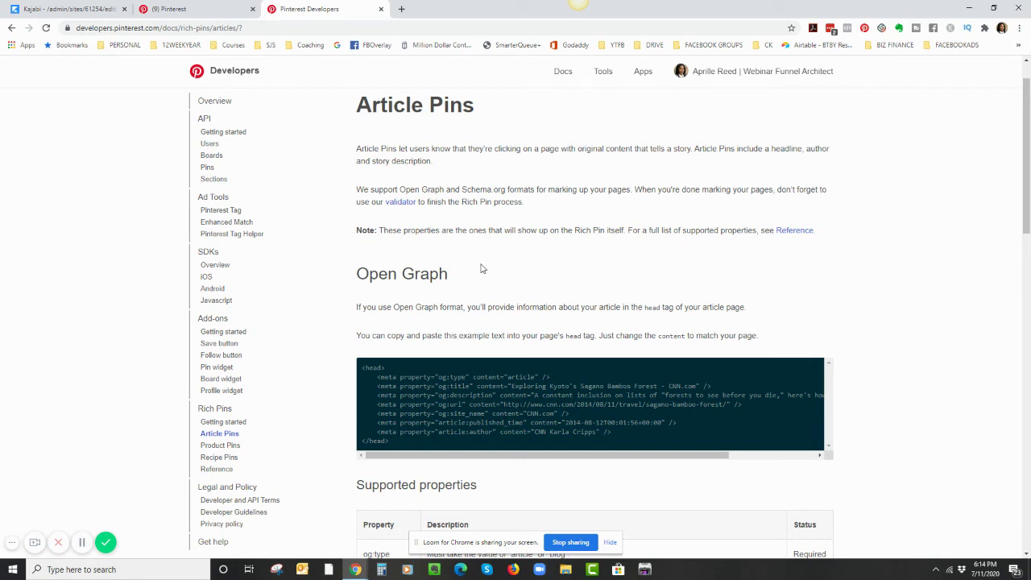
scroll(411, 258, "up", 1)
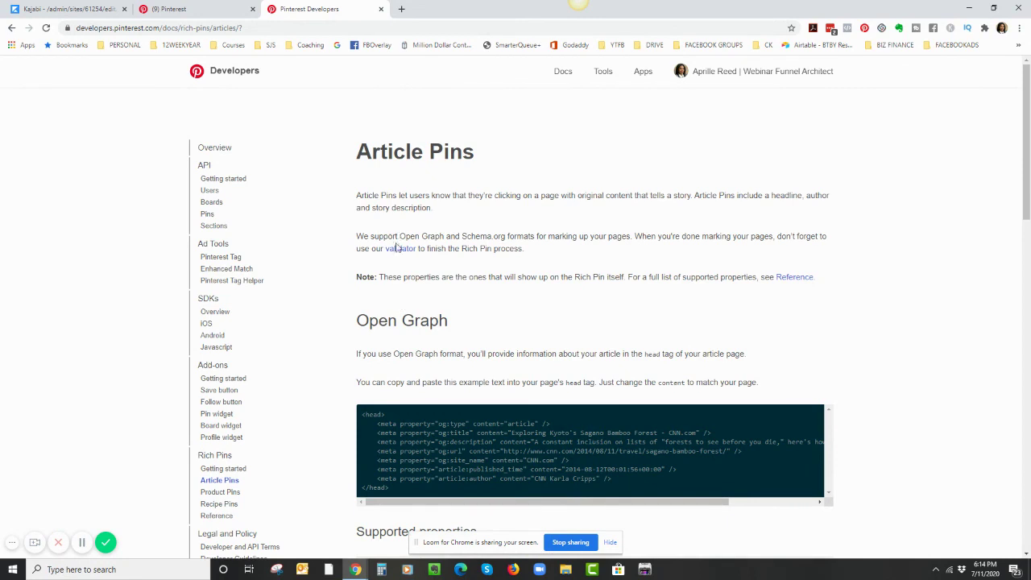
Open the Rich Pins Validator and paste the claimed website from Claim settings into its URL field
left_click(402, 252)
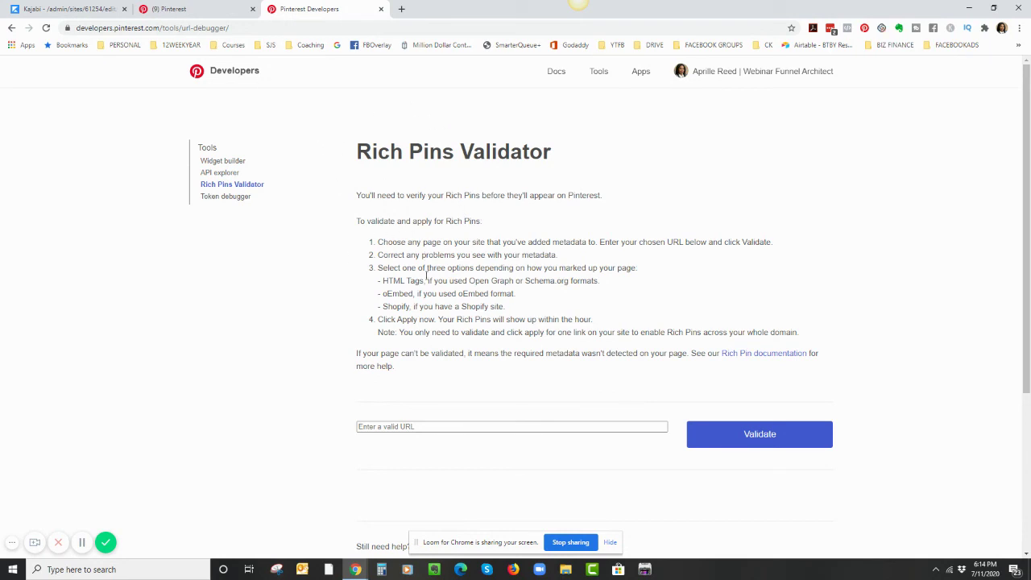
left_click(373, 426)
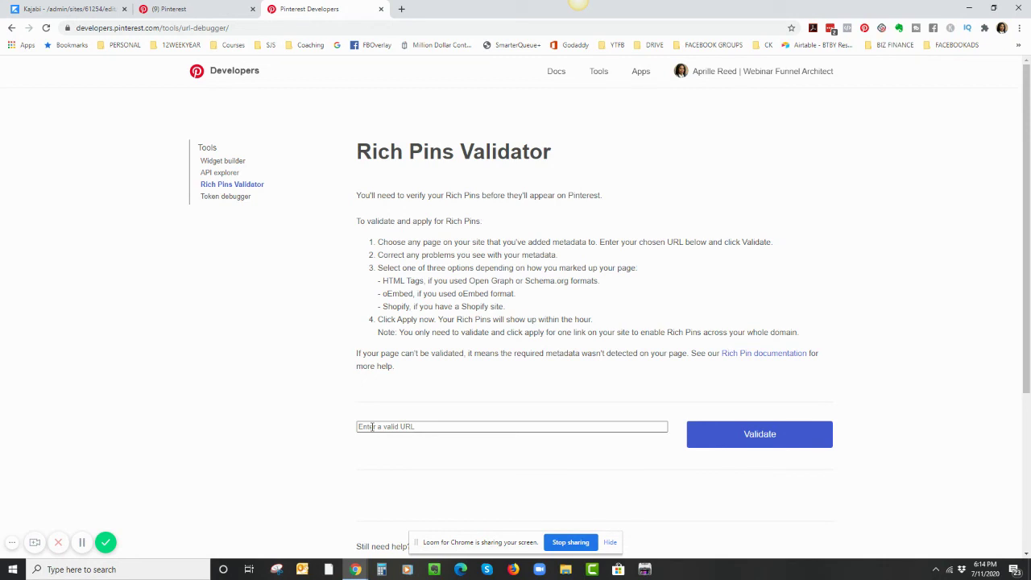
left_click(166, 9)
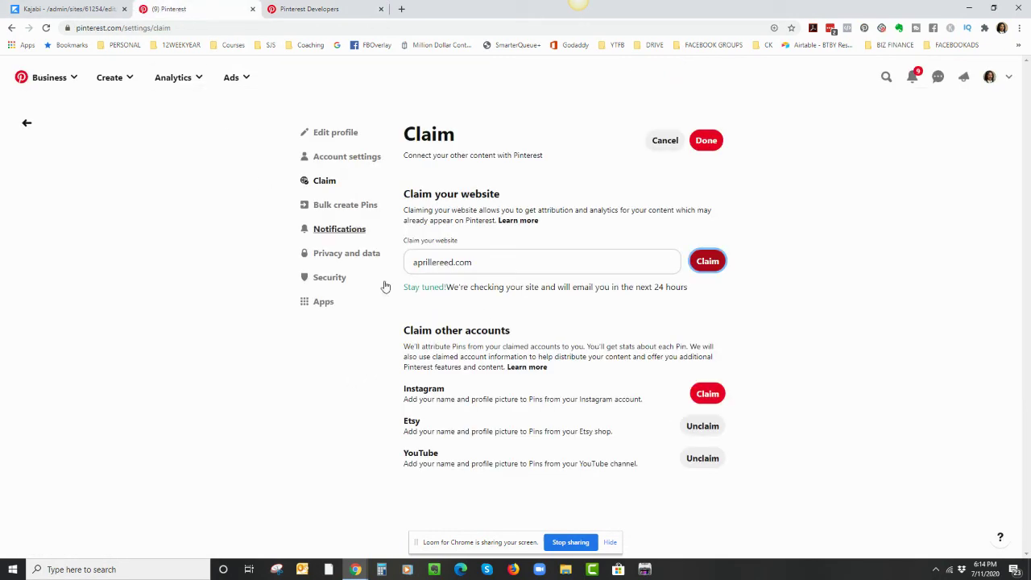
left_click_drag(486, 261, 405, 261)
key("ctrl+c")
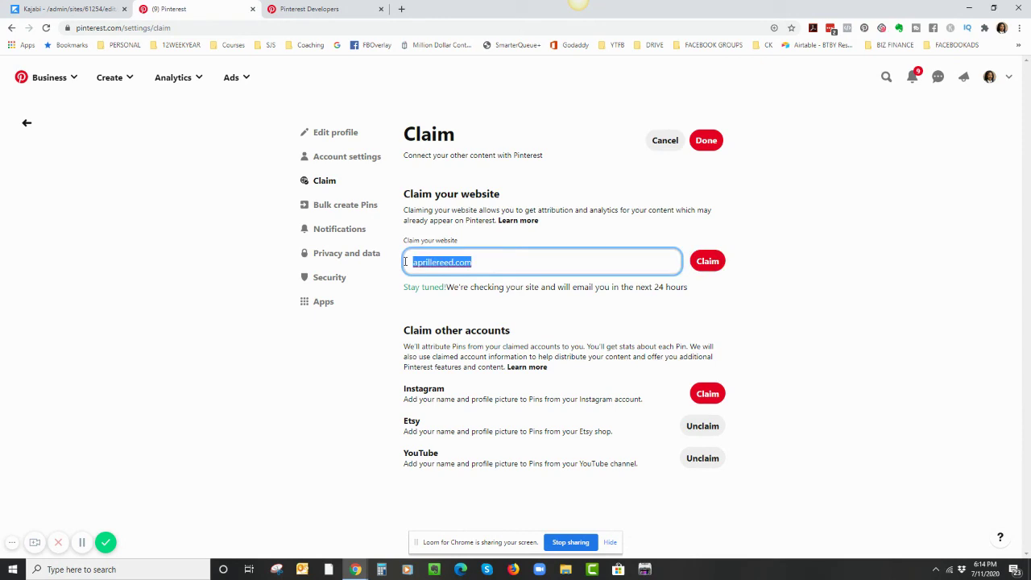
left_click(321, 9)
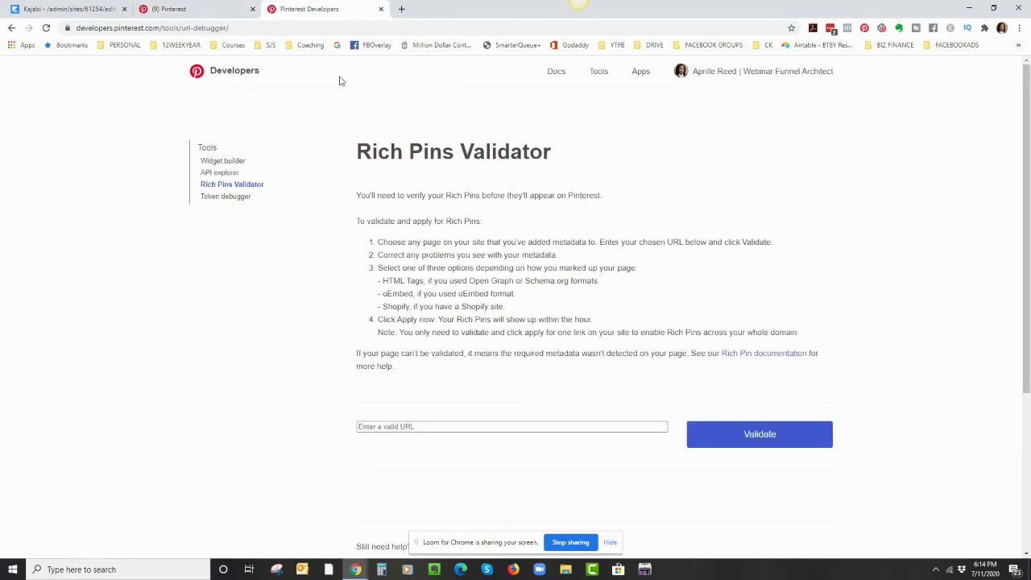
left_click(393, 427)
left_click(389, 427)
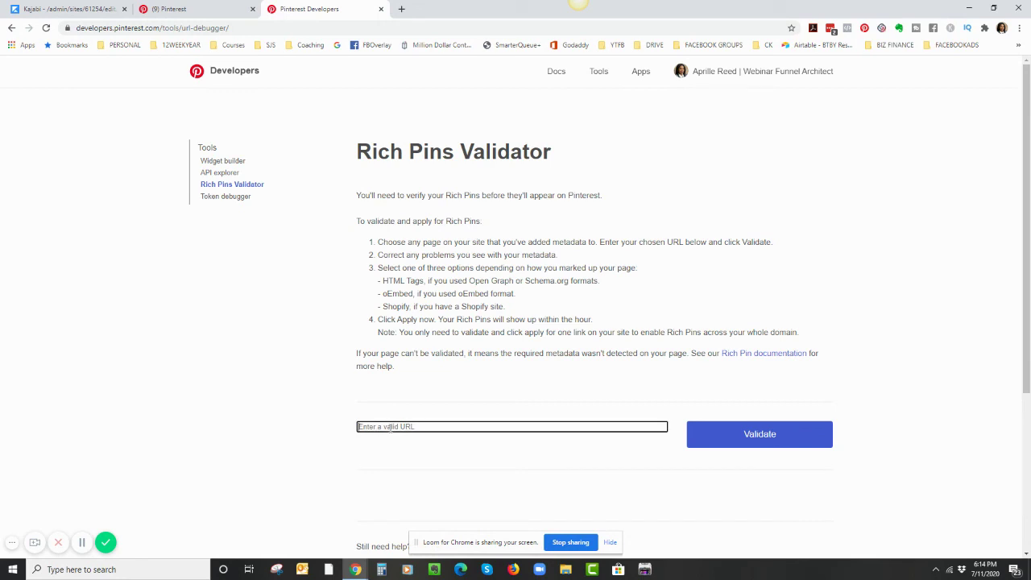
key("ctrl+v")
left_click(69, 8)
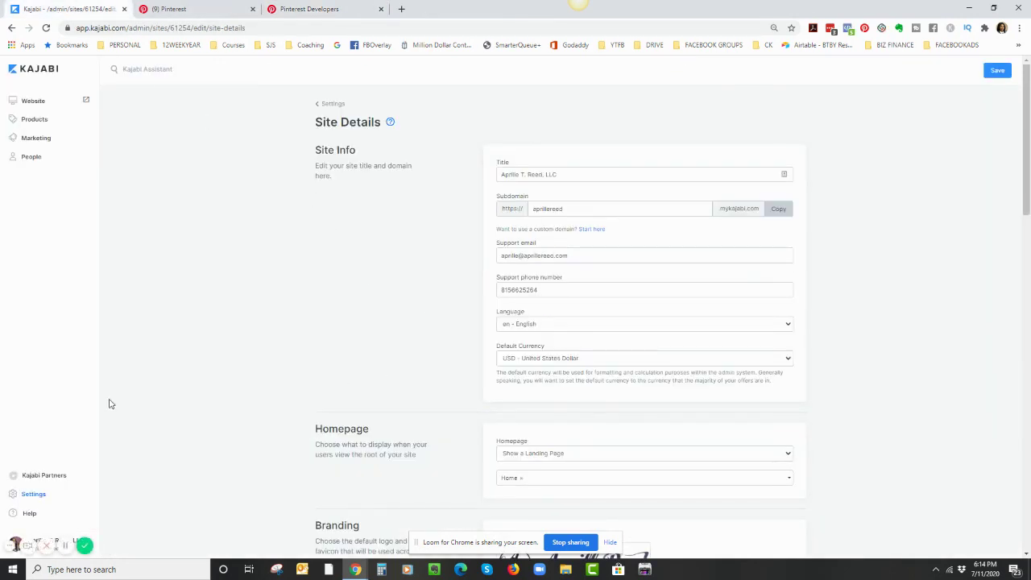
Open Settings > Custom Domain and copy the connected www domain
left_click(34, 494)
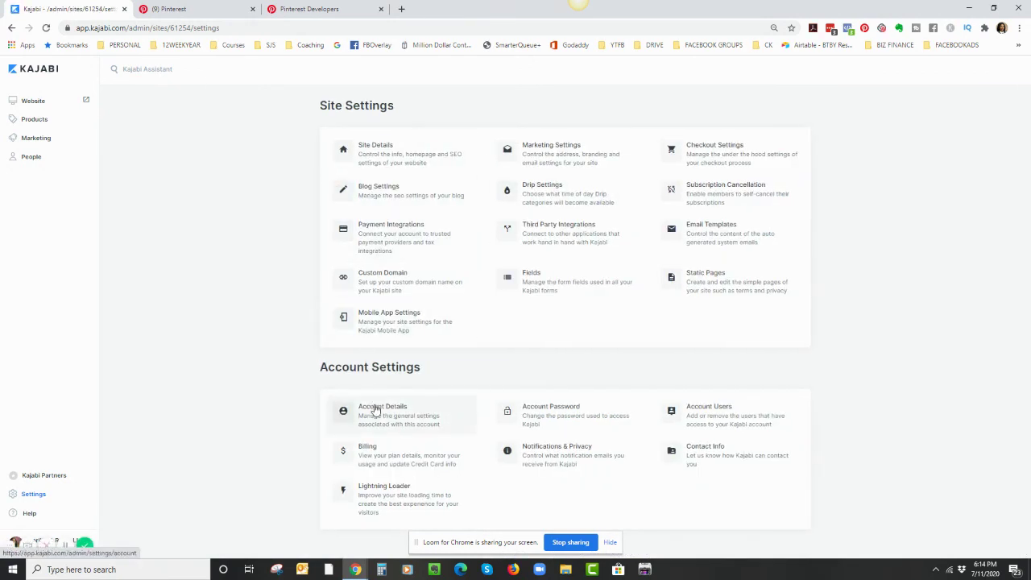
left_click(383, 277)
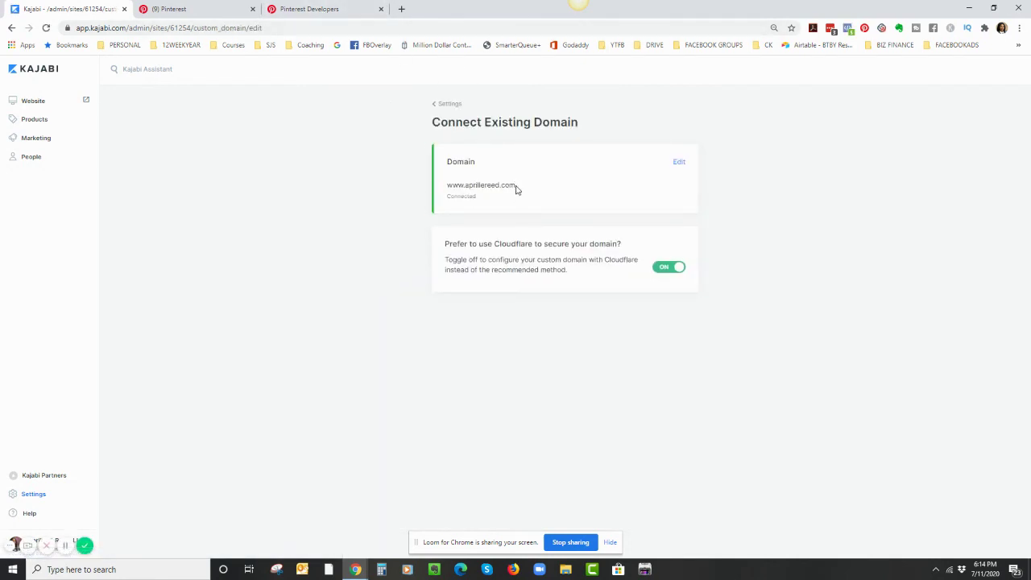
left_click_drag(487, 198, 448, 188)
key("ctrl+c")
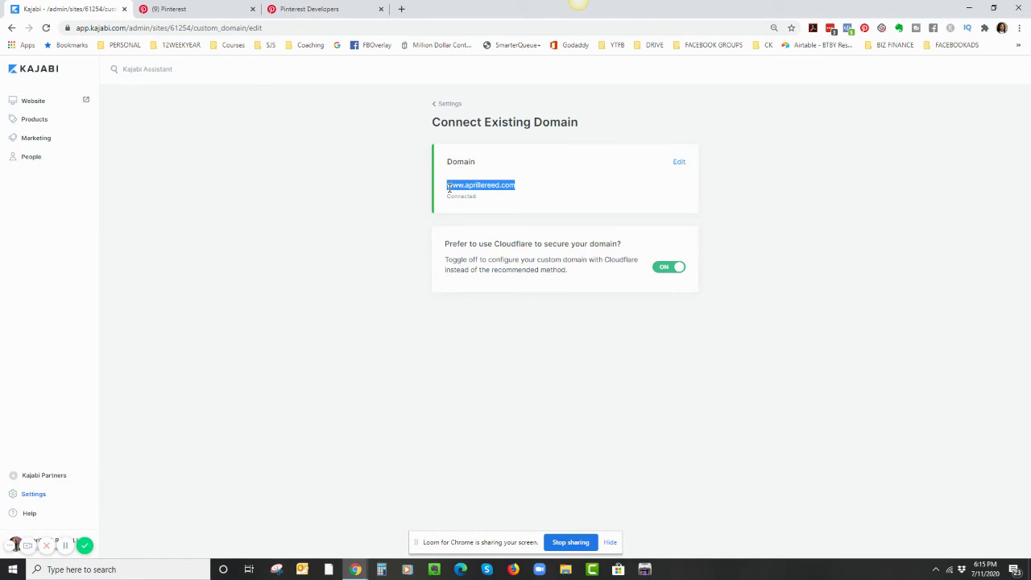
Validate the site's www domain in the Rich Pins Validator and confirm rich pins are approved
left_click(310, 9)
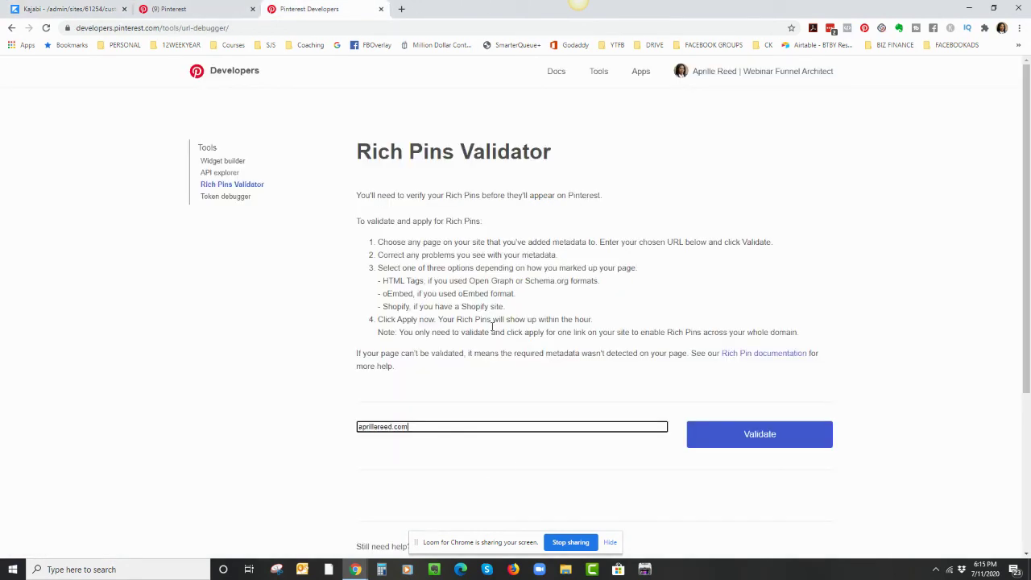
left_click_drag(431, 434, 208, 437)
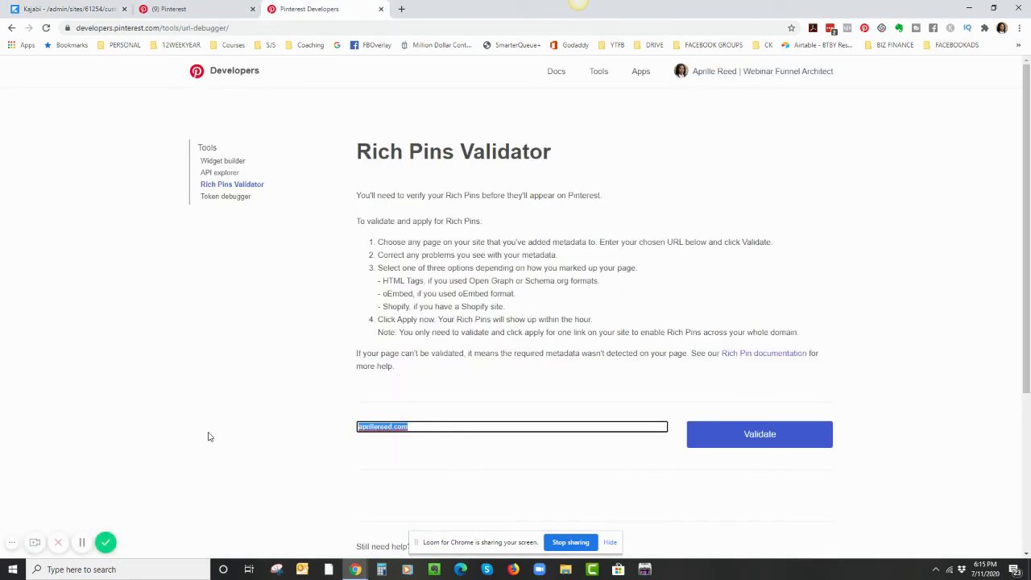
key("ctrl+v")
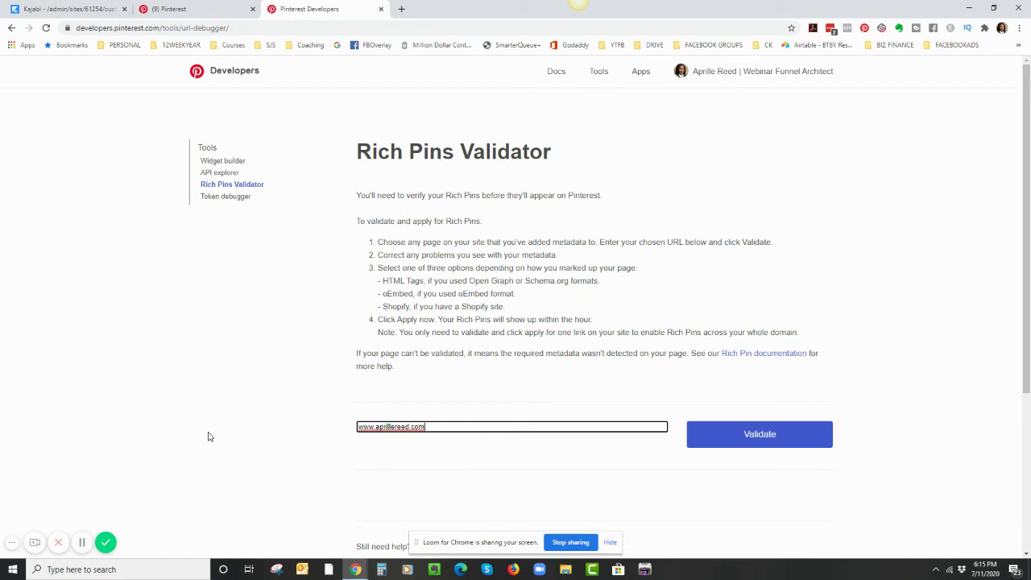
left_click(738, 439)
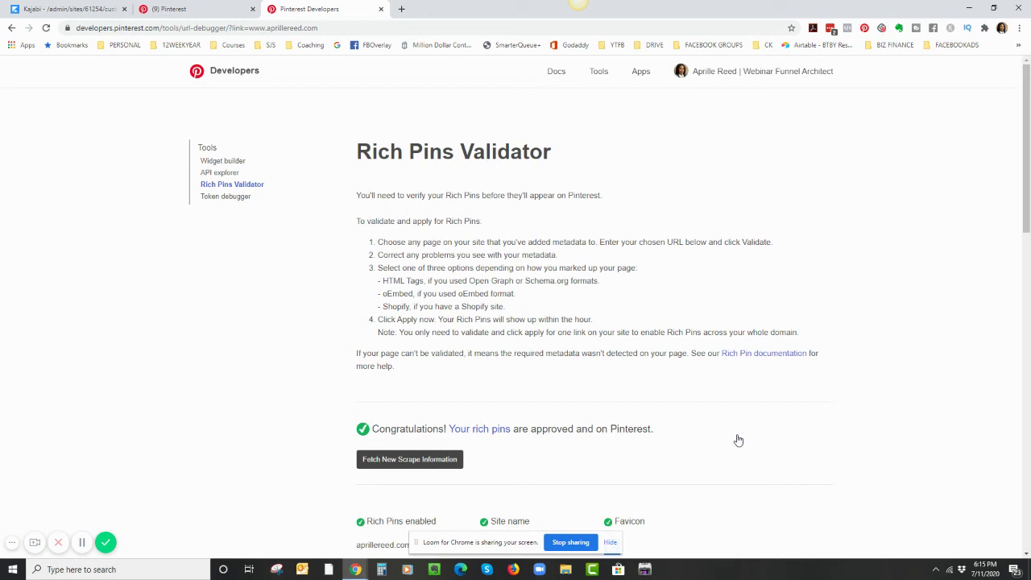
left_click(45, 9)
left_click(171, 9)
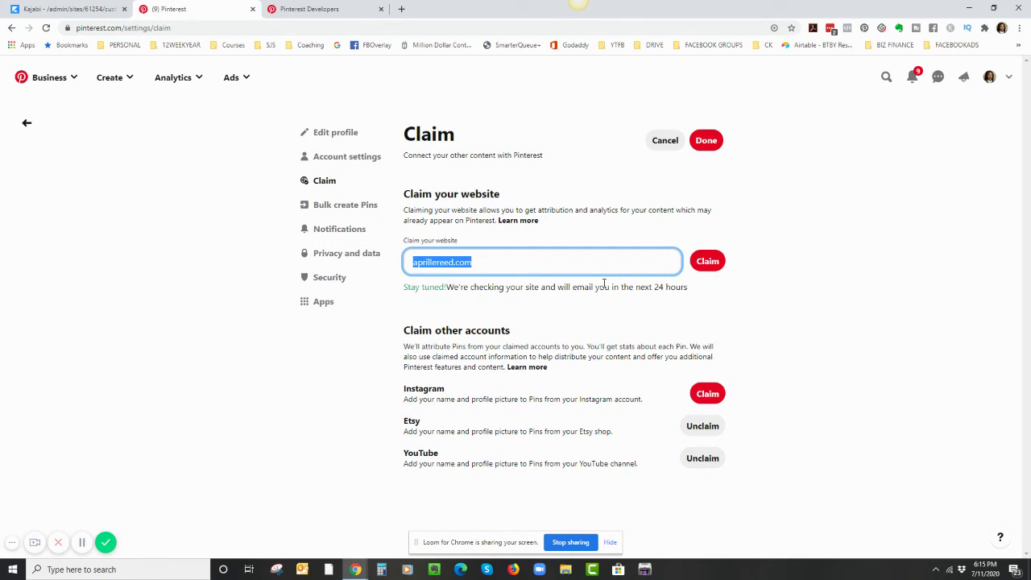
left_click(338, 13)
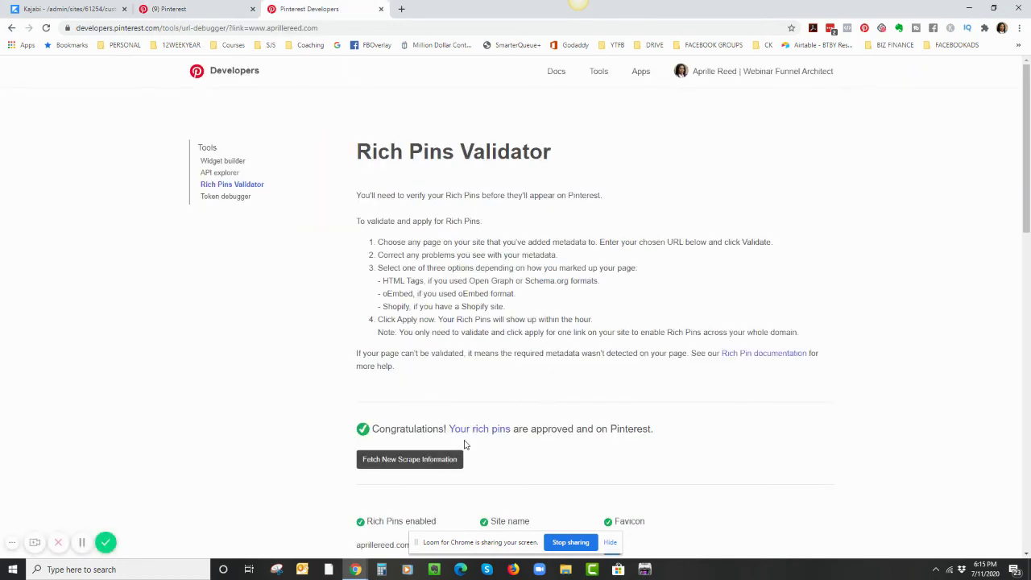